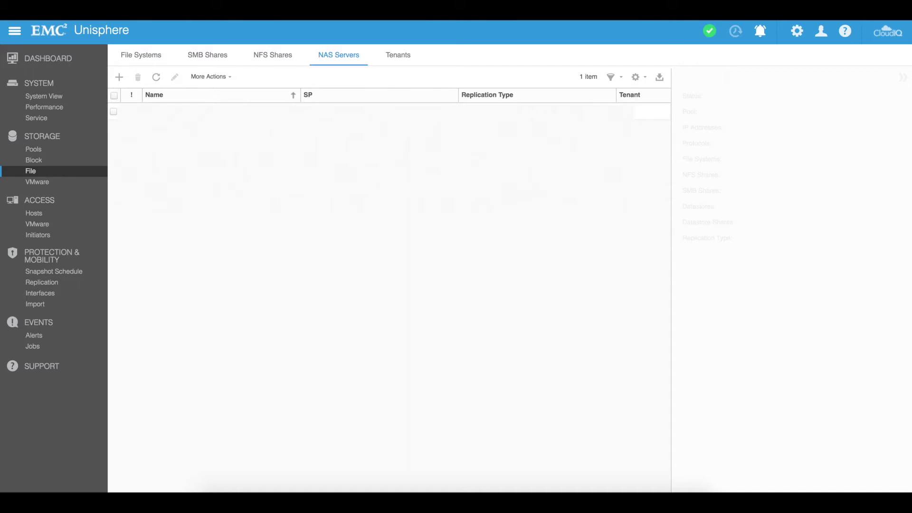
Create a NAS server named TestNASServer on pool TestPool, owned by storage processor SP B
{"action": "left_click", "coordinate": [119, 79]}
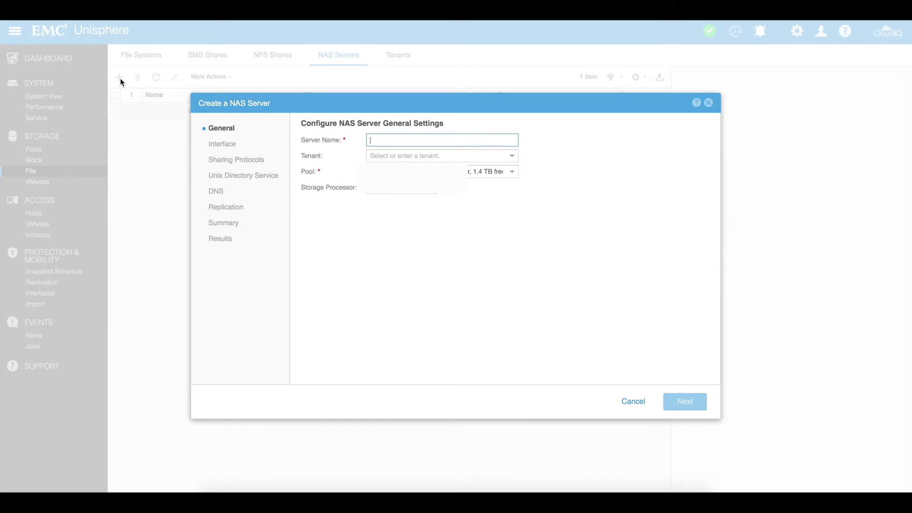
{"action": "type", "text": "TestNASServer"}
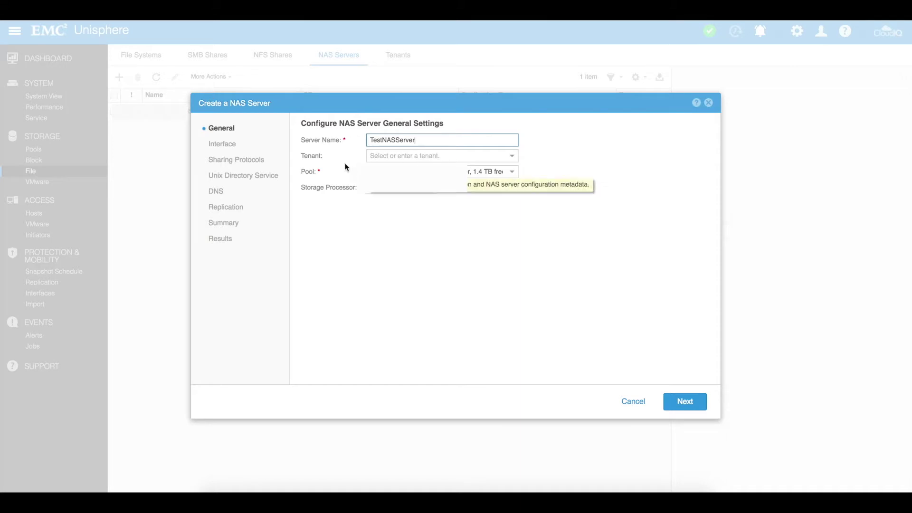
{"action": "left_click", "coordinate": [466, 171]}
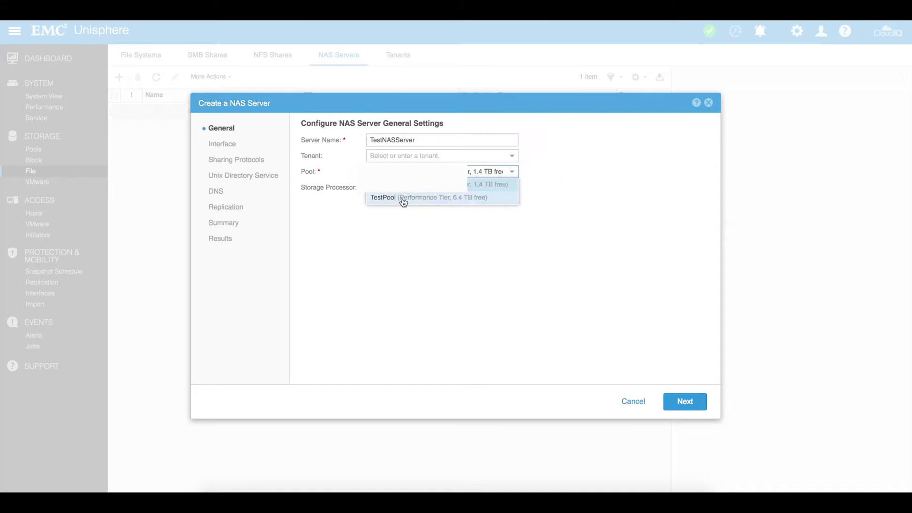
{"action": "left_click", "coordinate": [401, 198]}
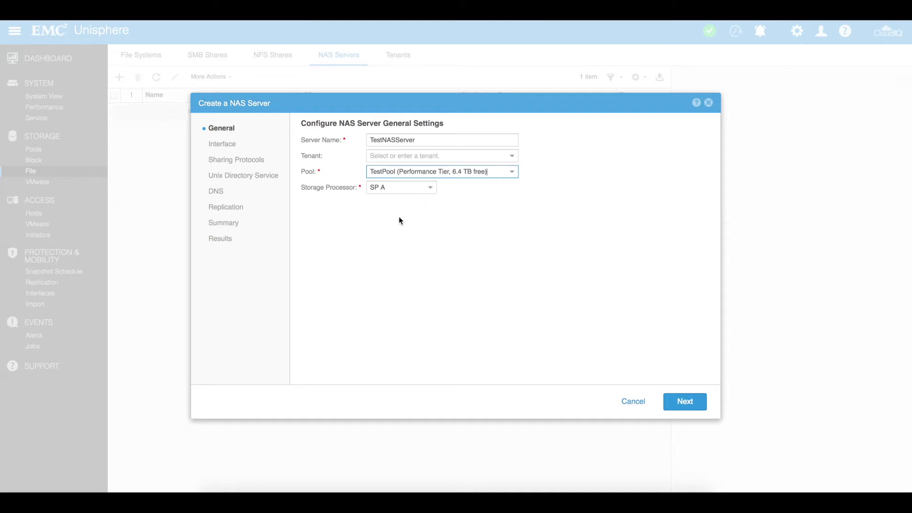
{"action": "left_click", "coordinate": [434, 194]}
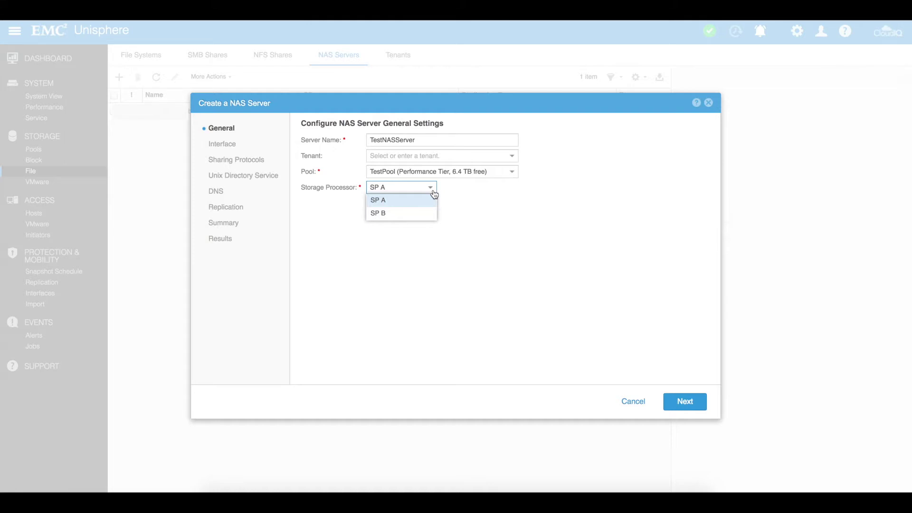
{"action": "left_click", "coordinate": [384, 213]}
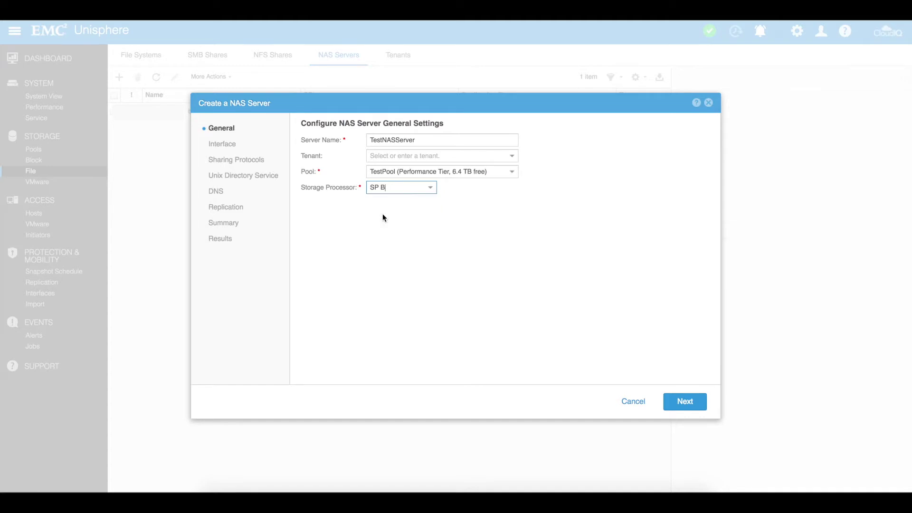
{"action": "left_click", "coordinate": [684, 407]}
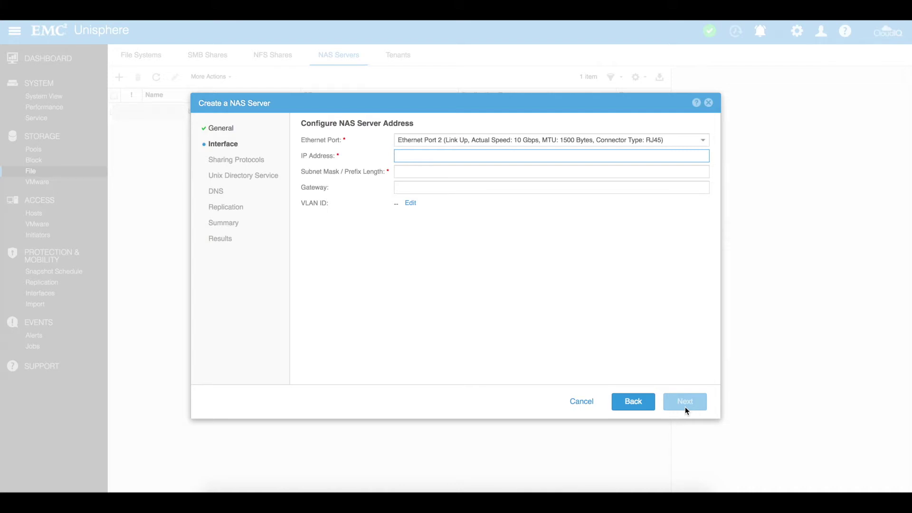
Give the interface IP 172.16.1.200, subnet mask 255.255.255.0 and gateway 172.16.1.254, leaving VLAN ID unset
{"action": "type", "text": "172.16."}
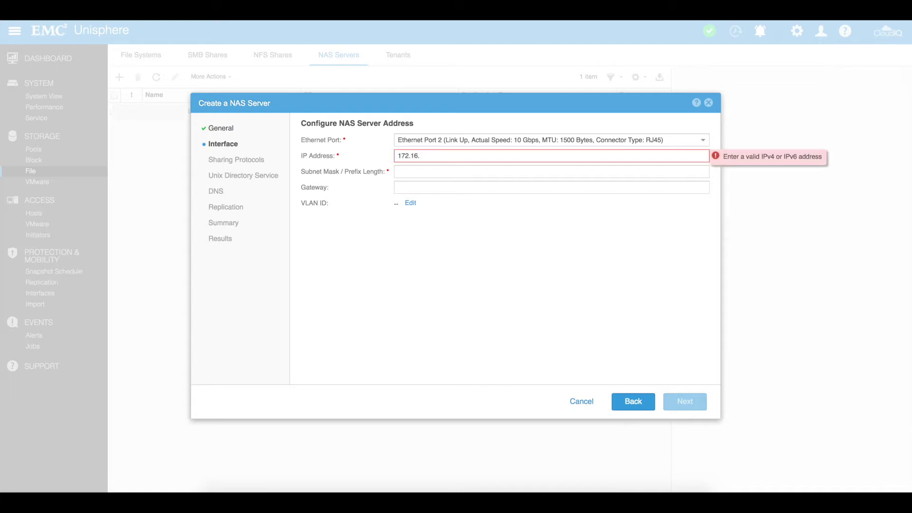
{"action": "type", "text": "1.200"}
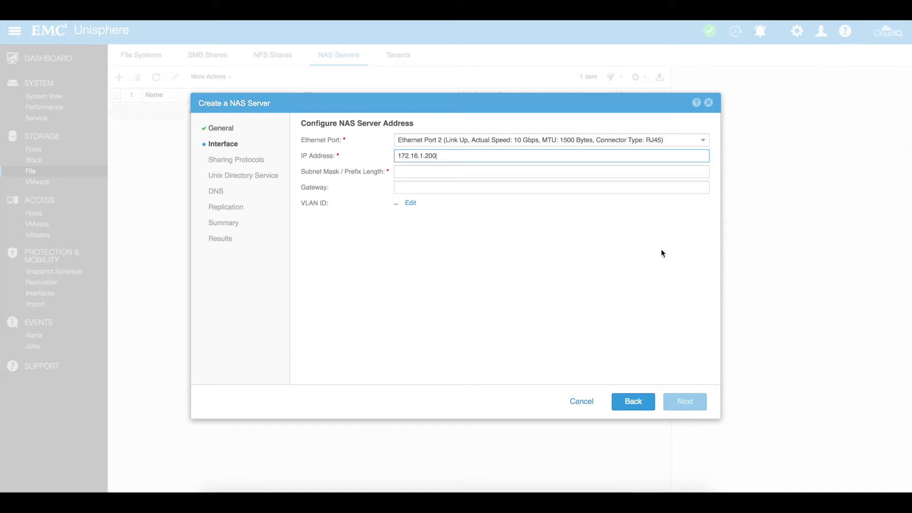
{"action": "left_click", "coordinate": [462, 174]}
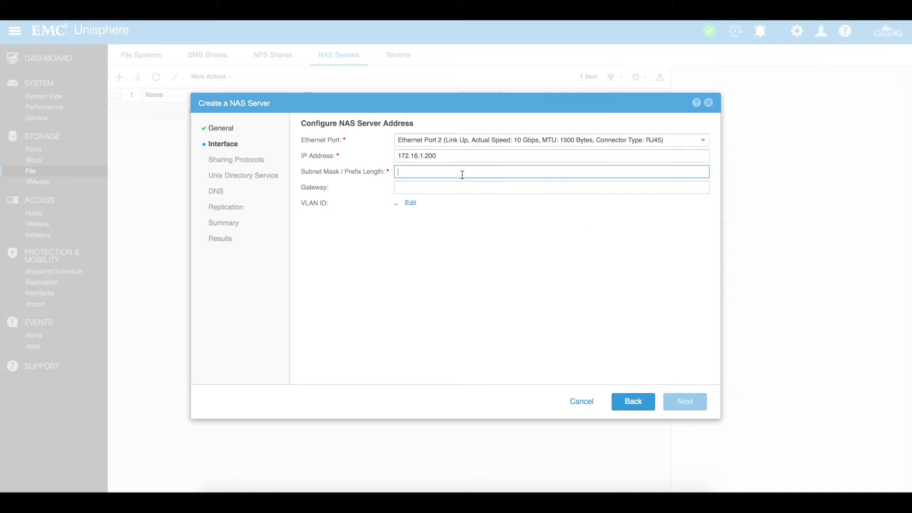
{"action": "type", "text": "255.255.255.0"}
{"action": "key", "text": "Tab"}
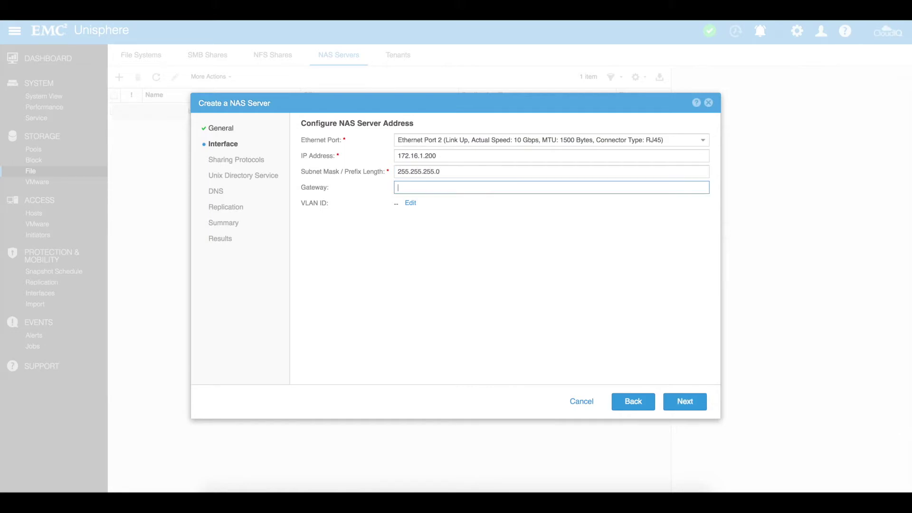
{"action": "type", "text": "172.1"}
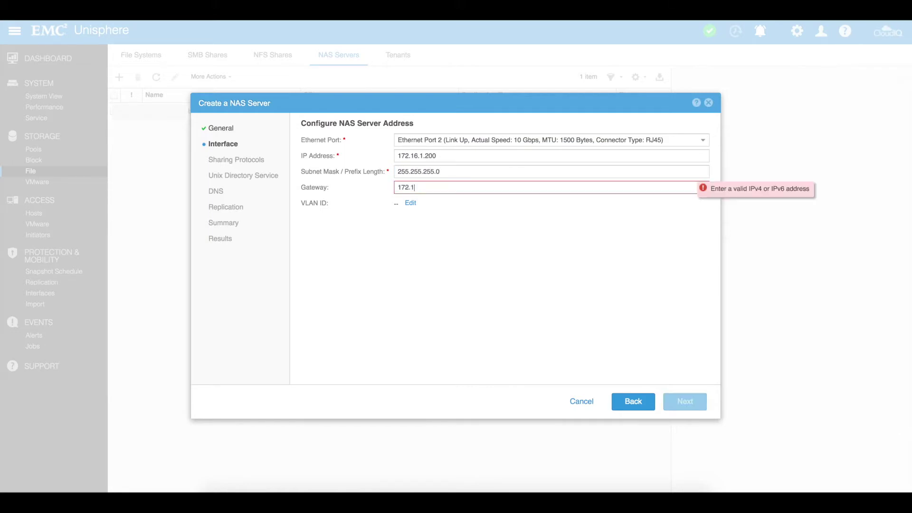
{"action": "type", "text": "6.1.254"}
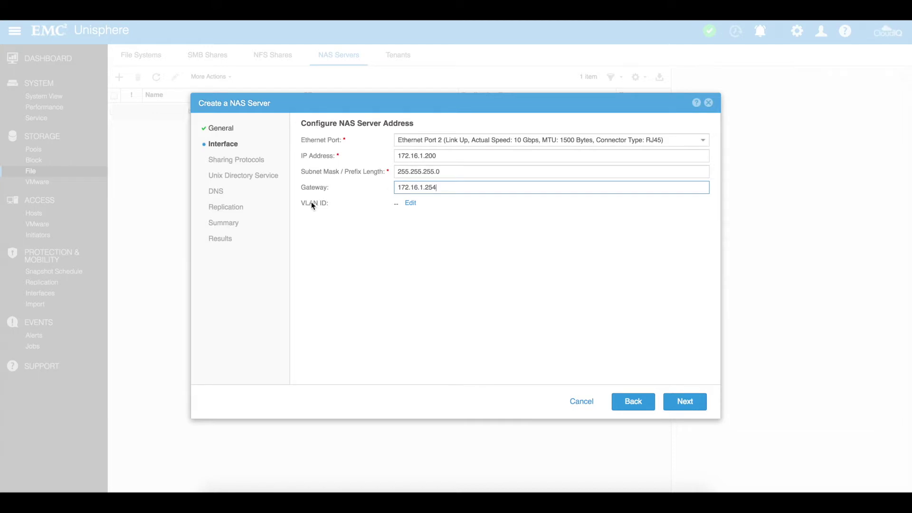
{"action": "left_click", "coordinate": [410, 203]}
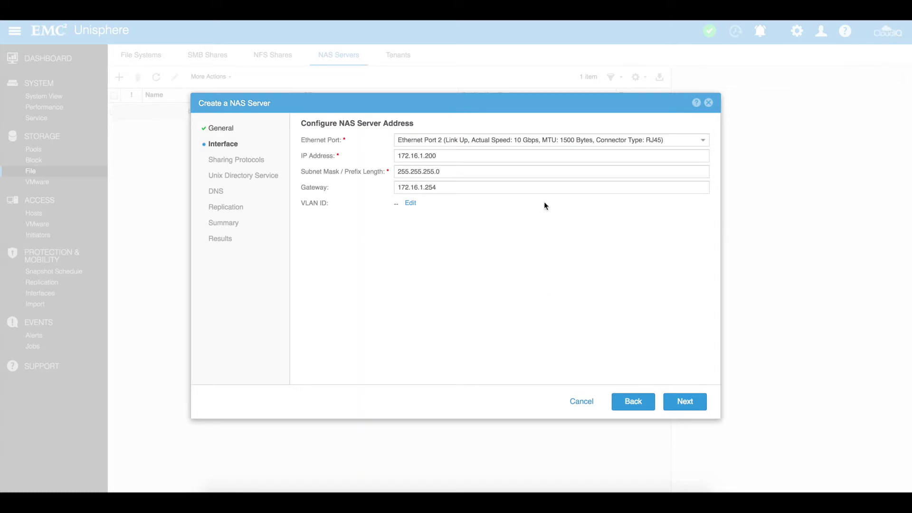
Keep Ethernet Port 2 as the interface port and advance to the sharing protocols step
{"action": "left_click", "coordinate": [431, 139]}
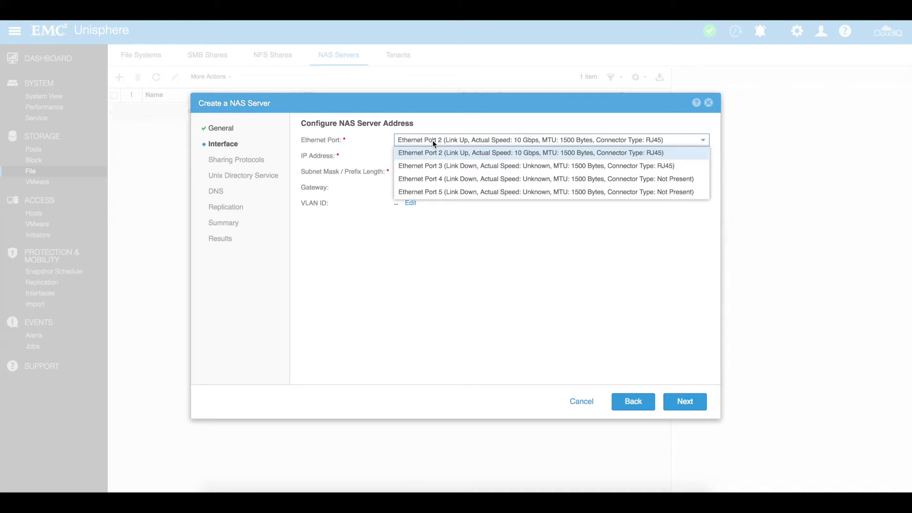
{"action": "left_click", "coordinate": [491, 236]}
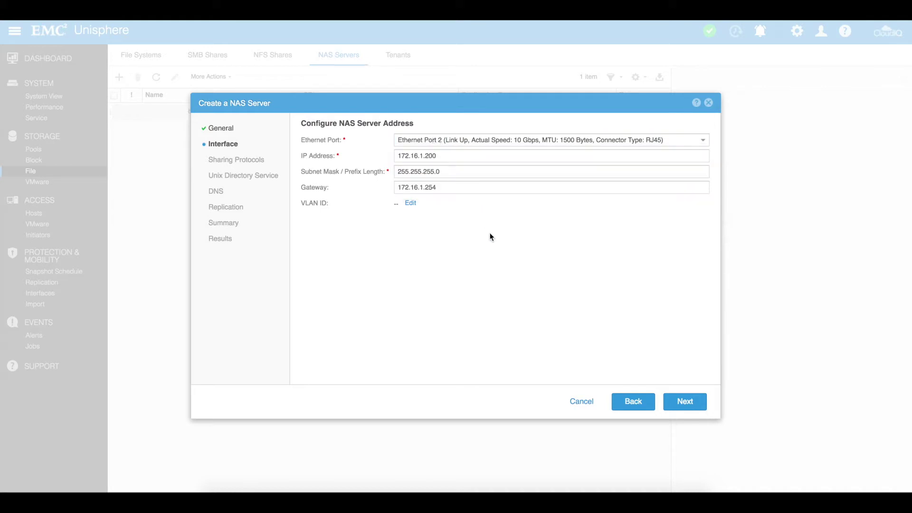
{"action": "left_click", "coordinate": [686, 404]}
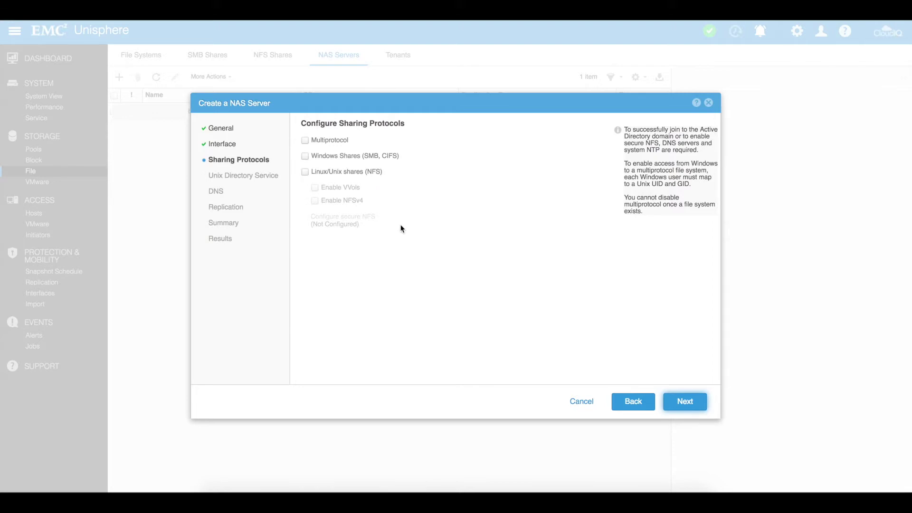
Toggle the SMB and NFS checkboxes, ending with Windows Shares (SMB, CIFS) enabled
{"action": "left_click", "coordinate": [305, 156]}
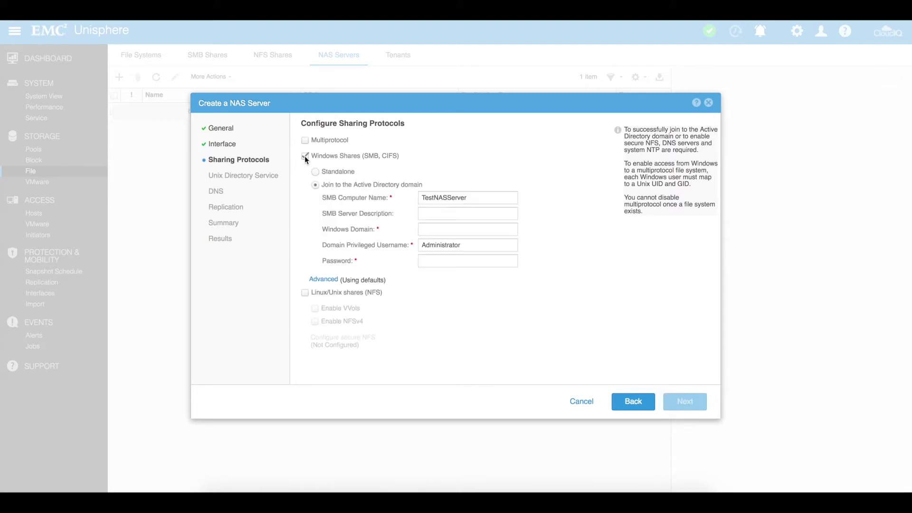
{"action": "left_click", "coordinate": [305, 156]}
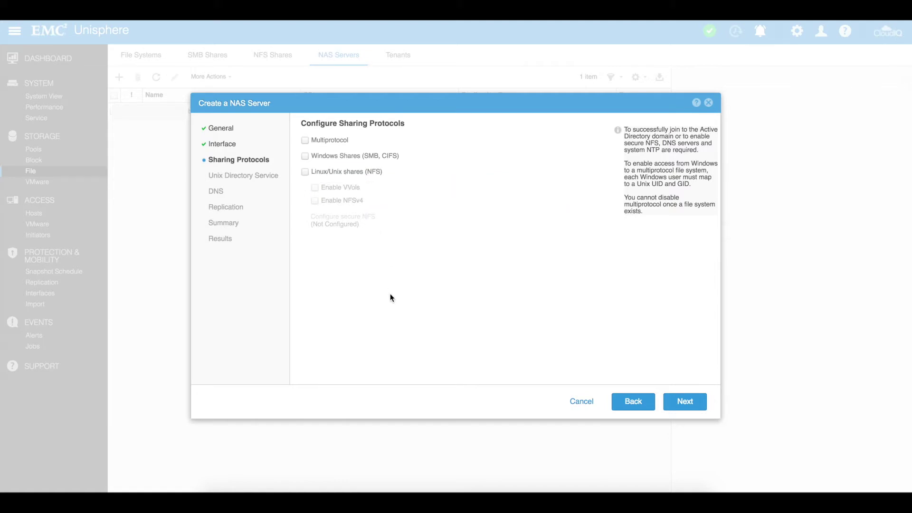
{"action": "left_click", "coordinate": [305, 172]}
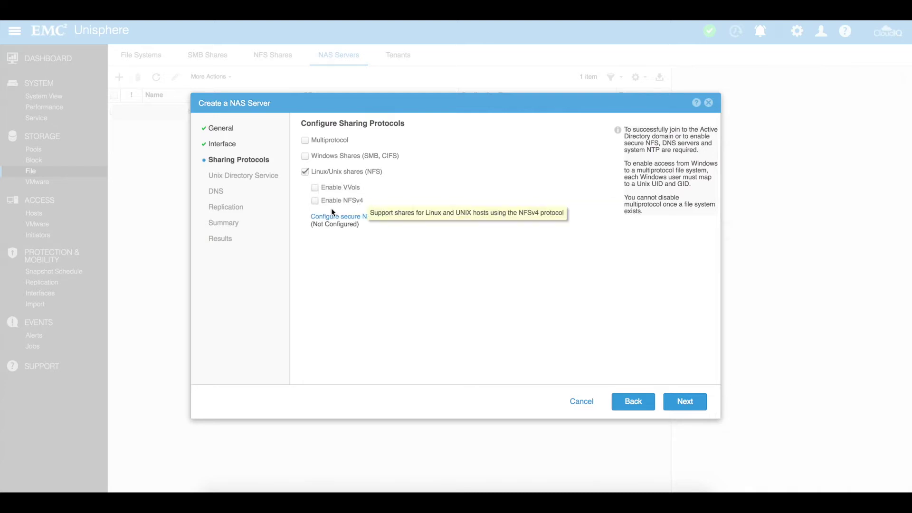
{"action": "left_click", "coordinate": [304, 171]}
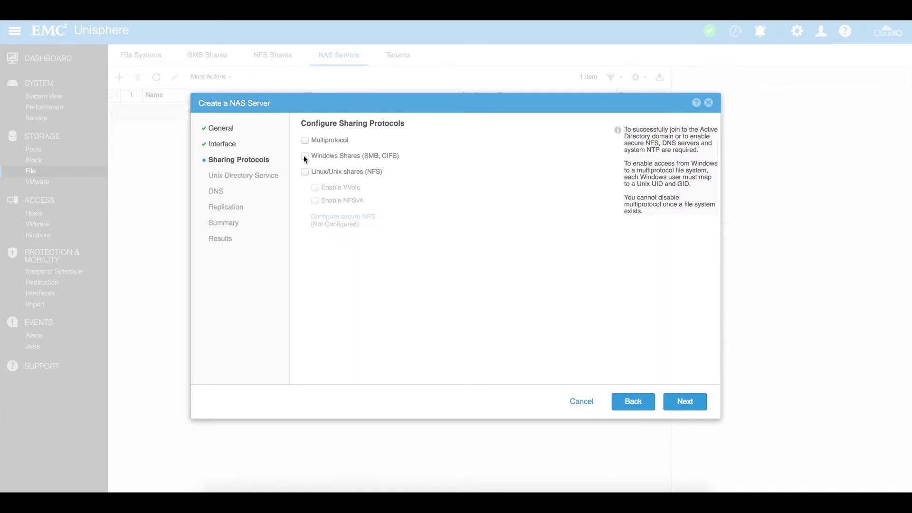
{"action": "left_click", "coordinate": [304, 157]}
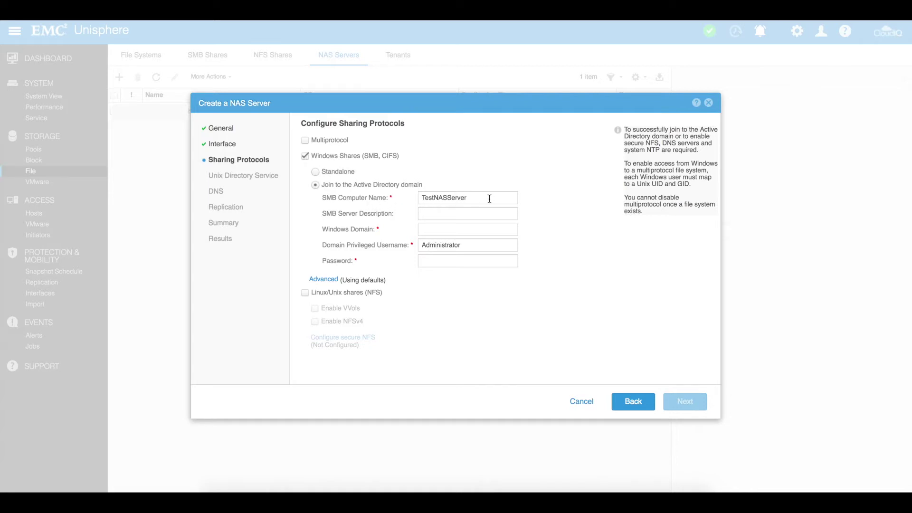
Enter the SMB server description 'test' and the Windows domain testdomain.com
{"action": "left_click", "coordinate": [431, 230]}
{"action": "left_click", "coordinate": [458, 259]}
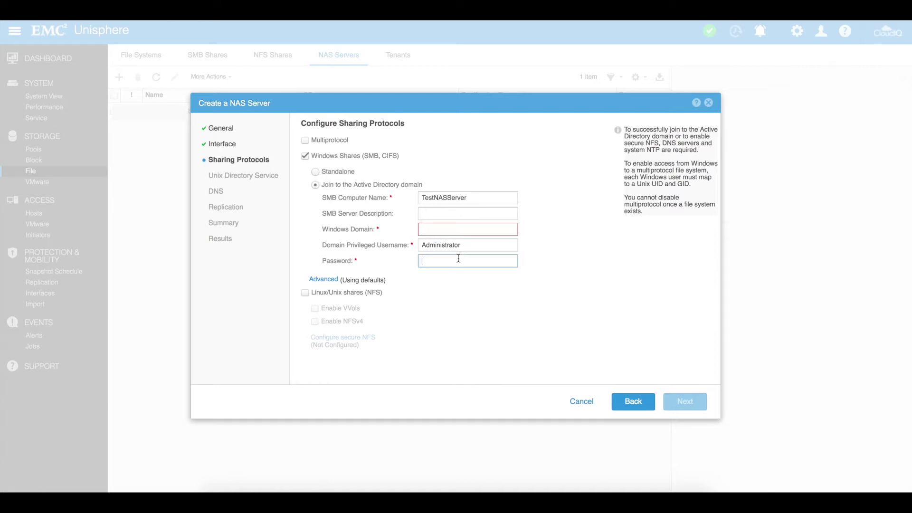
{"action": "left_click", "coordinate": [546, 320]}
{"action": "left_click", "coordinate": [481, 197]}
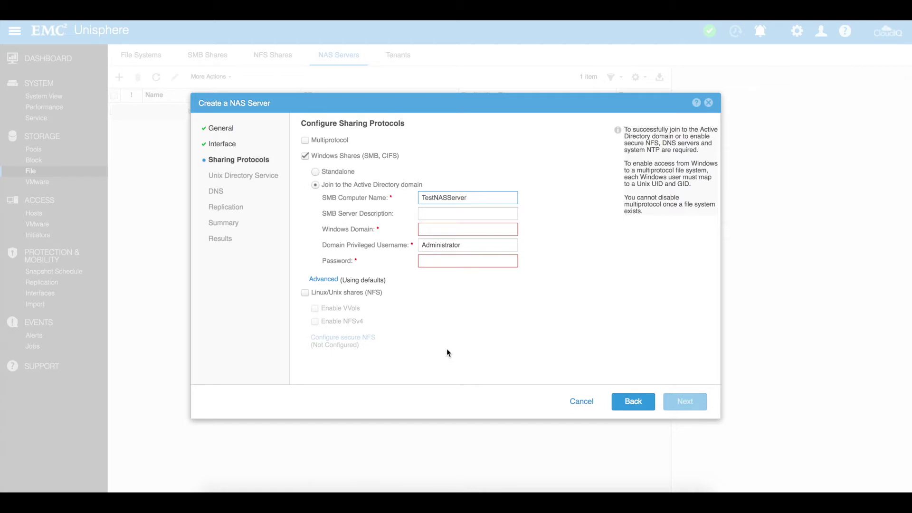
{"action": "left_click", "coordinate": [450, 214]}
{"action": "type", "text": "test"}
{"action": "key", "text": "Tab"}
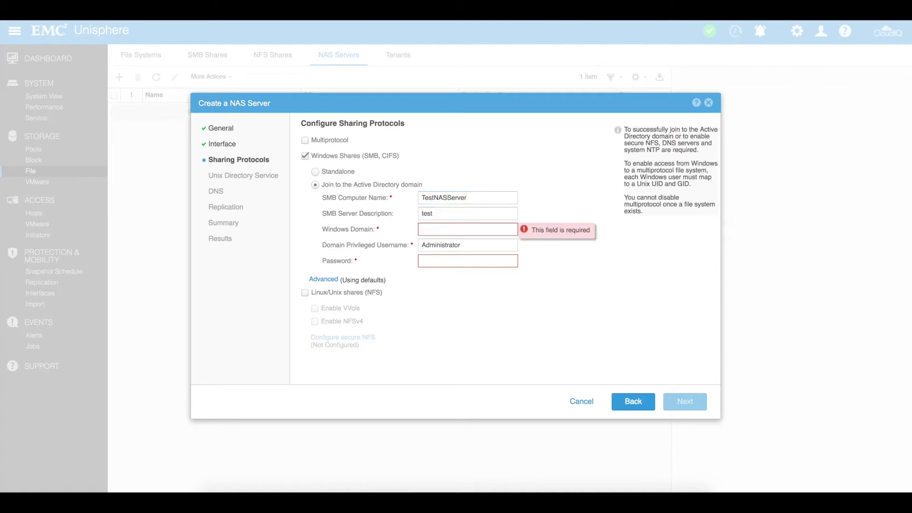
{"action": "type", "text": "testdomain.com"}
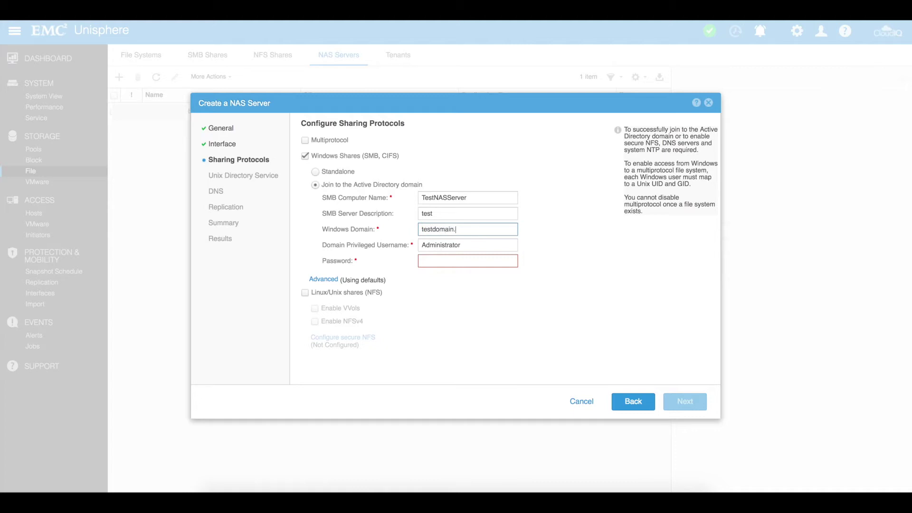
Turn Windows SMB sharing off so no protocols are enabled, and advance to the DNS step
{"action": "left_click", "coordinate": [470, 257]}
{"action": "left_click", "coordinate": [511, 311]}
{"action": "left_click", "coordinate": [306, 157]}
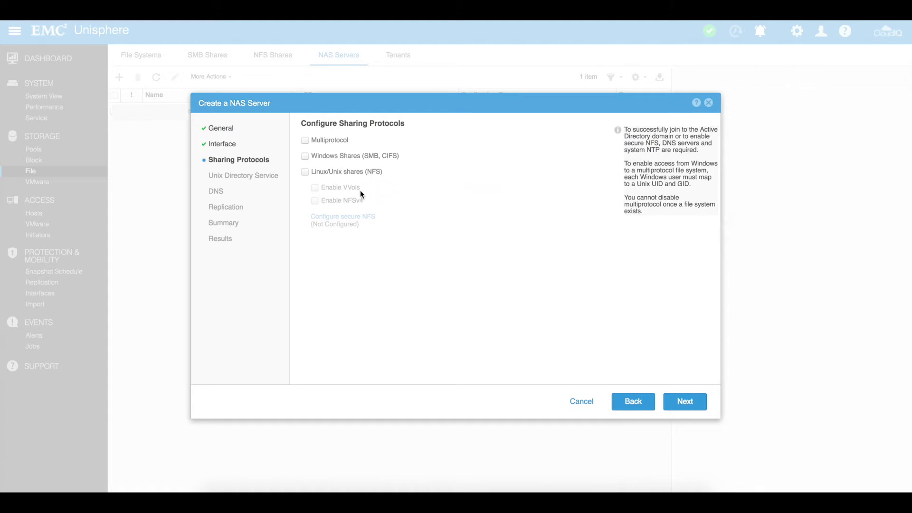
{"action": "left_click", "coordinate": [671, 403]}
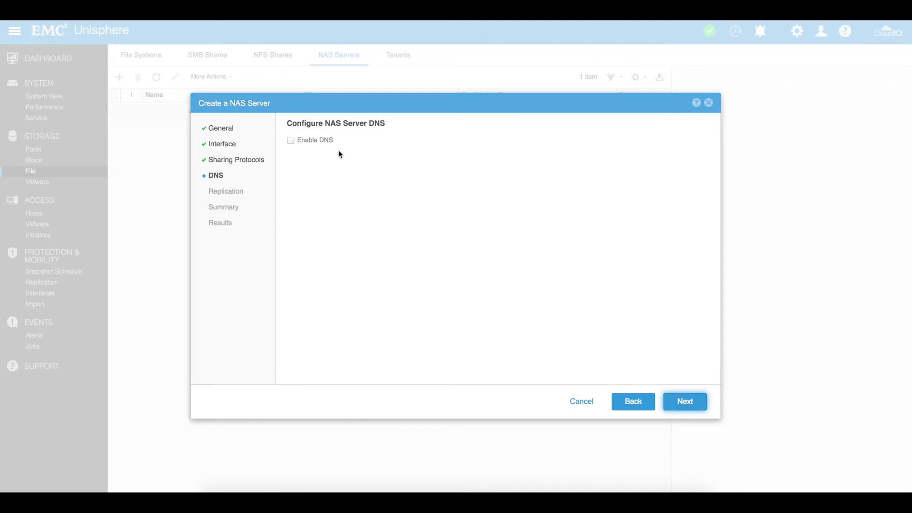
Enable DNS with domain testdomain.com, then disable DNS again and continue to replication
{"action": "left_click", "coordinate": [290, 140]}
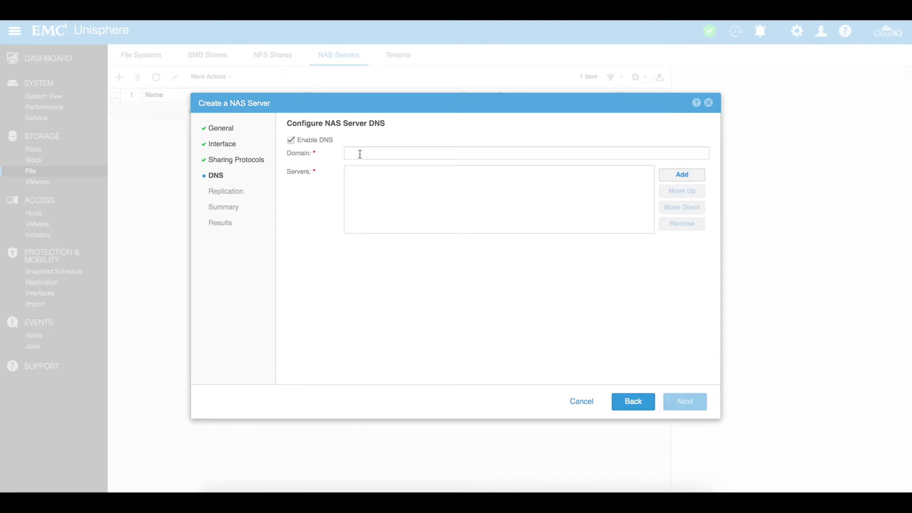
{"action": "left_click", "coordinate": [379, 153]}
{"action": "type", "text": "testdoa"}
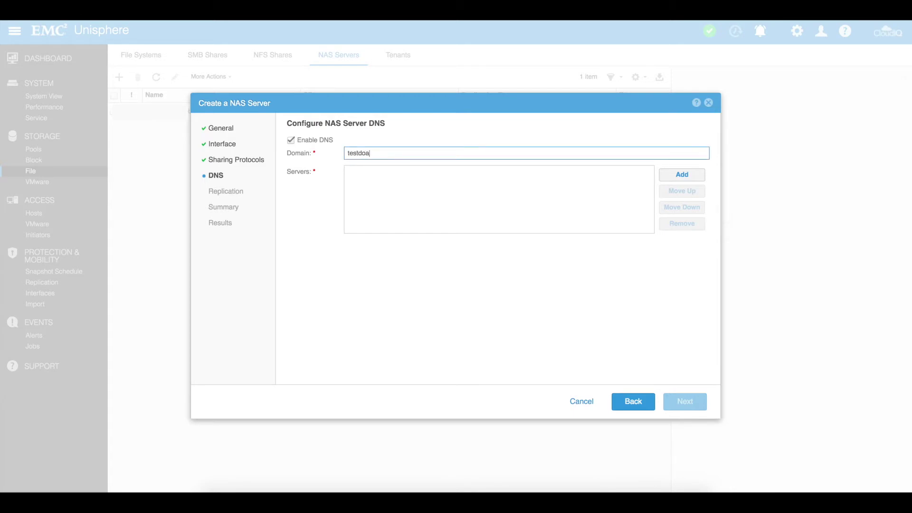
{"action": "key", "text": "BackSpace"}
{"action": "type", "text": "main.com"}
{"action": "left_click", "coordinate": [423, 197]}
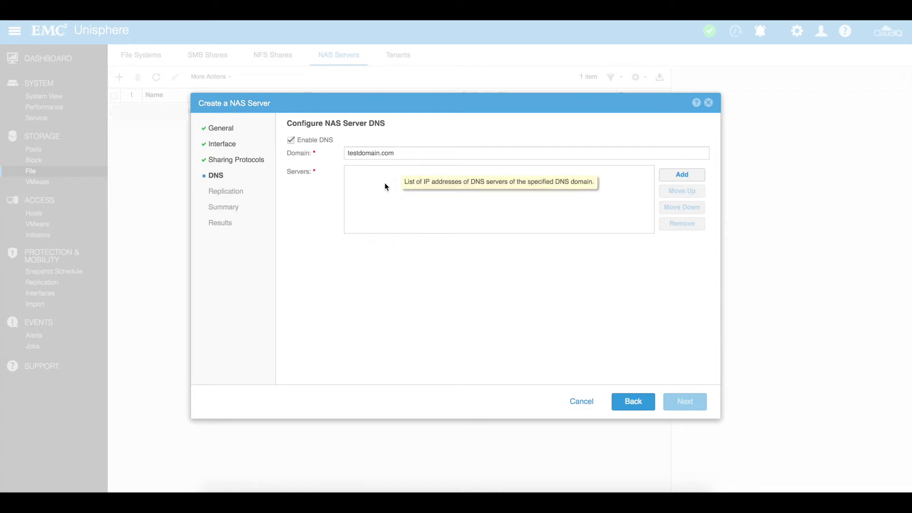
{"action": "left_click", "coordinate": [290, 139]}
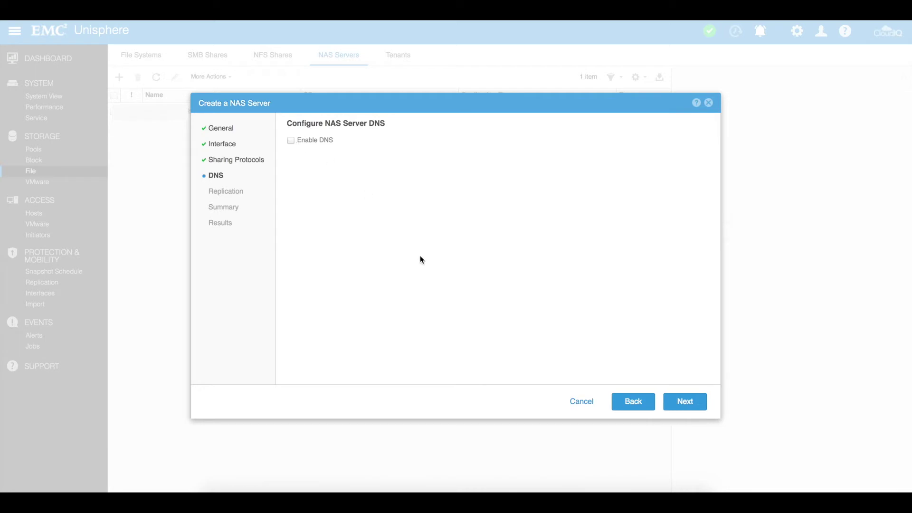
{"action": "left_click", "coordinate": [673, 403]}
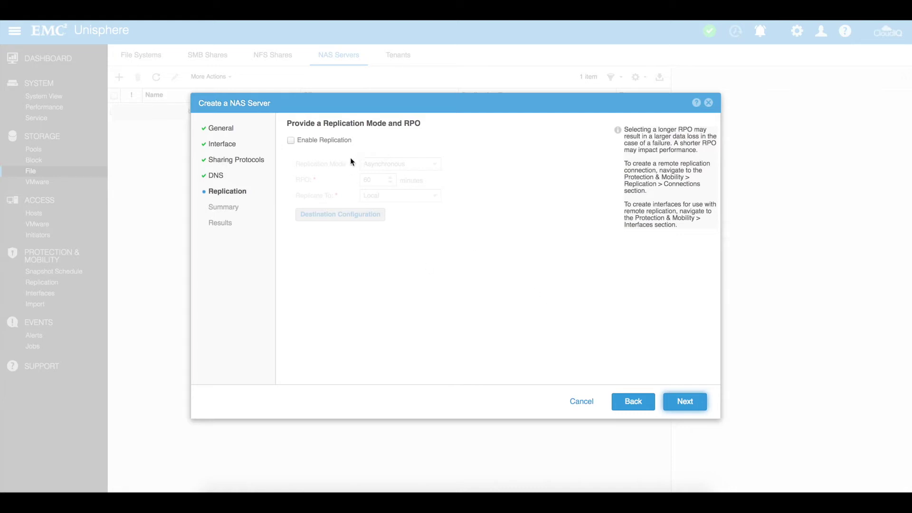
Leave Enable Replication unchecked and proceed to the Summary page
{"action": "left_click", "coordinate": [689, 402]}
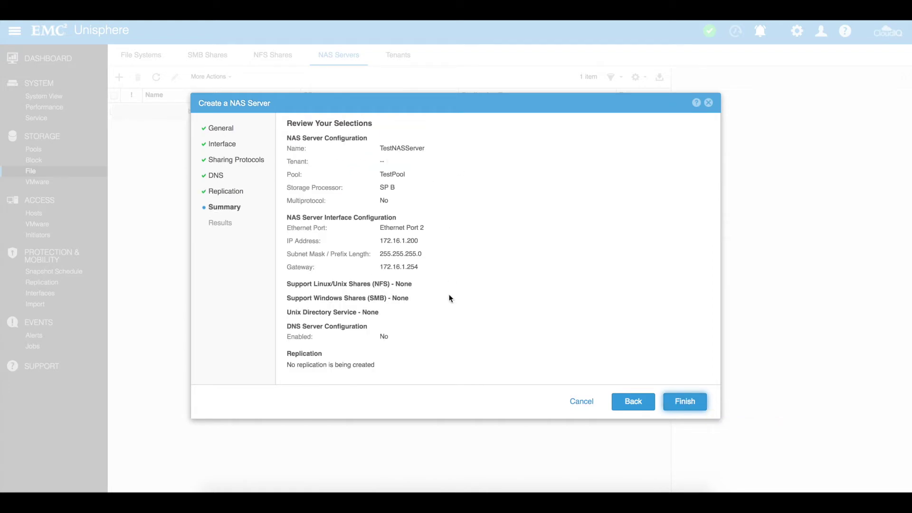
Finish the wizard and select TestNASServer in the NAS Servers list
{"action": "left_click", "coordinate": [683, 402]}
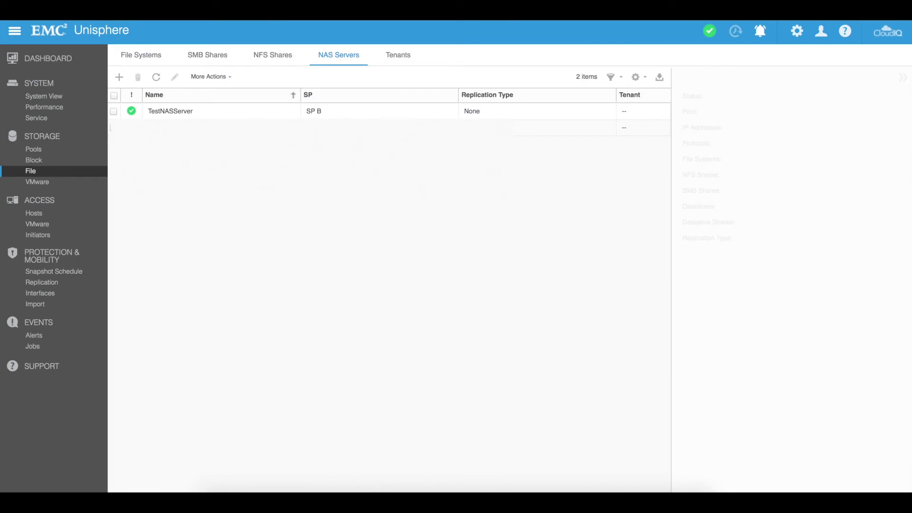
{"action": "left_click", "coordinate": [223, 110]}
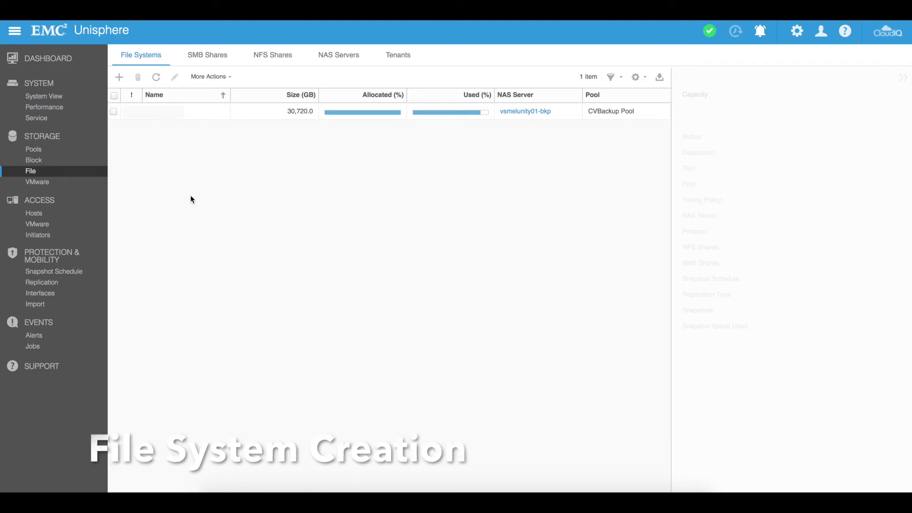
Choose Windows Shares (SMB), name the file system TestFileSystem, and describe it 'test des'
{"action": "left_click", "coordinate": [119, 78]}
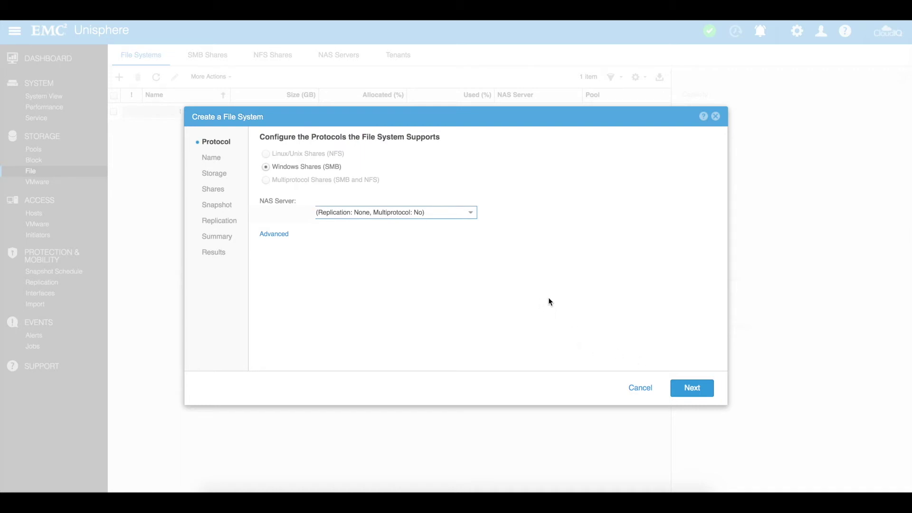
{"action": "left_click", "coordinate": [690, 387]}
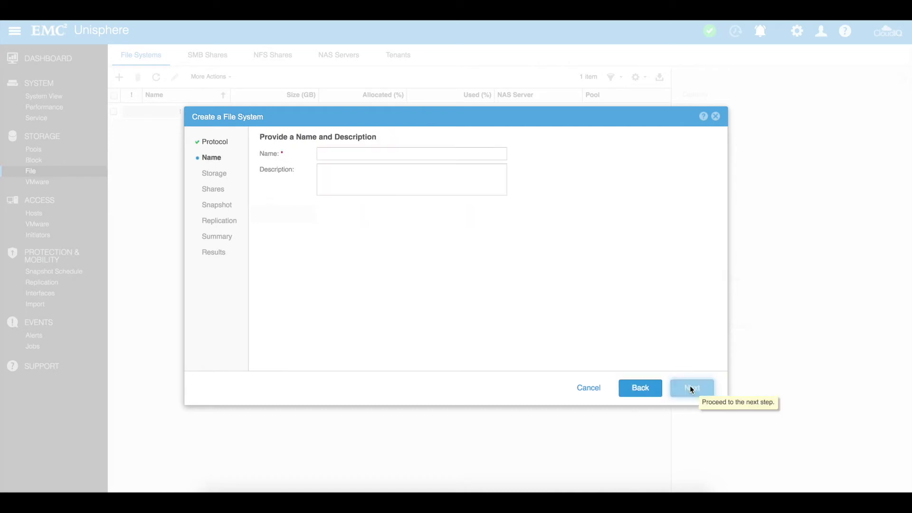
{"action": "type", "text": "TestFil"}
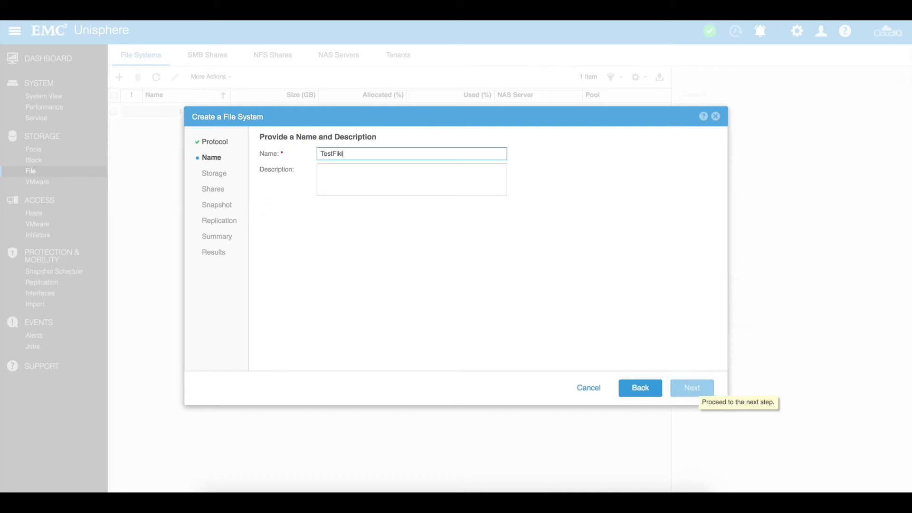
{"action": "type", "text": "eSystem"}
{"action": "left_click", "coordinate": [441, 179]}
{"action": "type", "text": "test des"}
{"action": "left_click", "coordinate": [684, 386]}
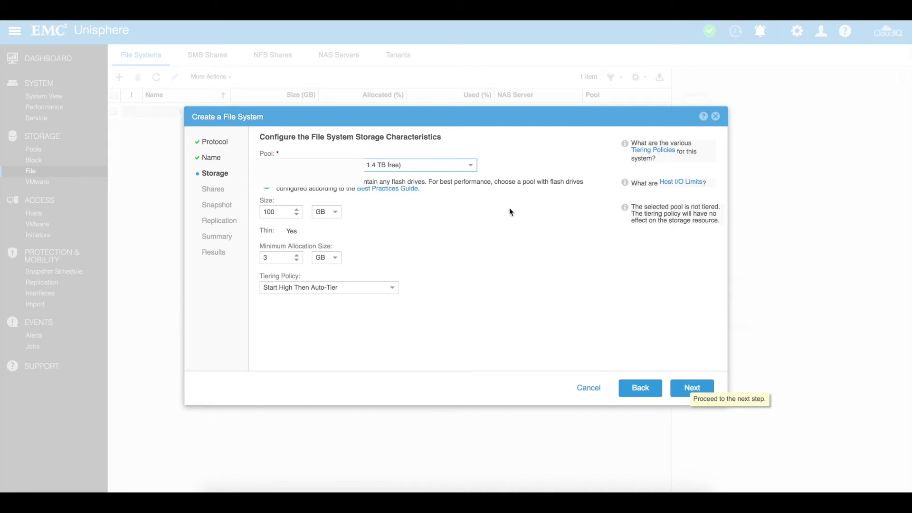
Select TestPool as the file system's pool and set its size to 500 GB
{"action": "left_click", "coordinate": [453, 166]}
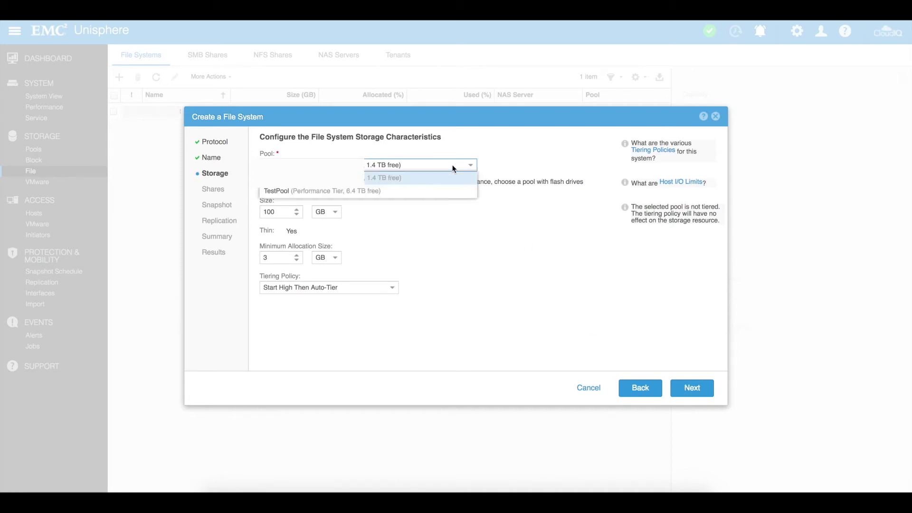
{"action": "left_click", "coordinate": [416, 192]}
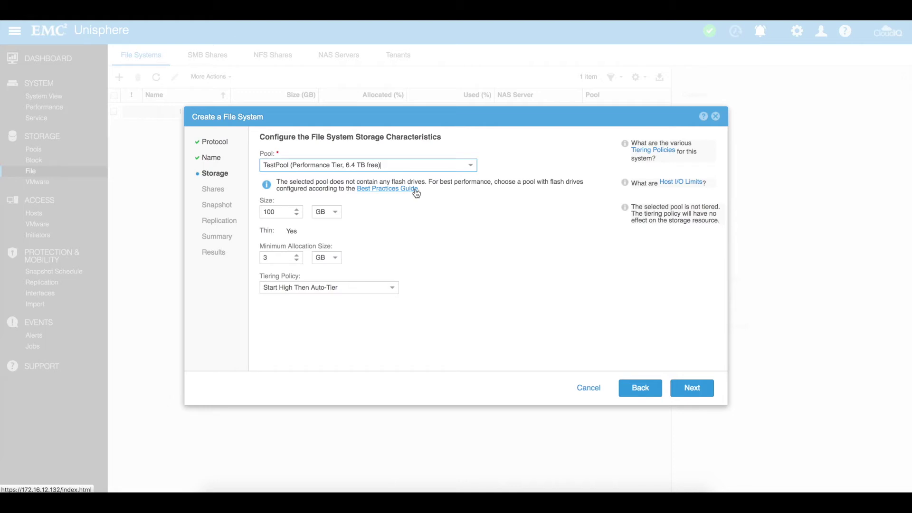
{"action": "double_click", "coordinate": [284, 210]}
{"action": "type", "text": "500"}
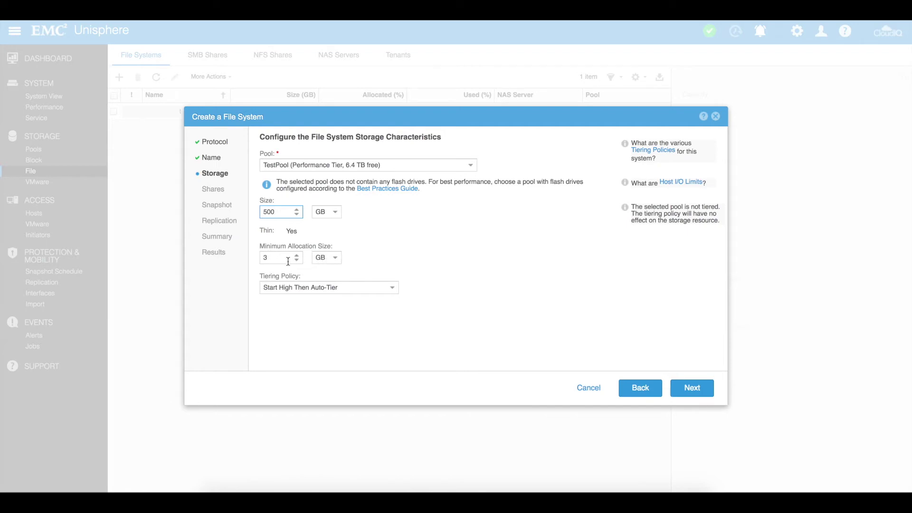
{"action": "left_click", "coordinate": [356, 287]}
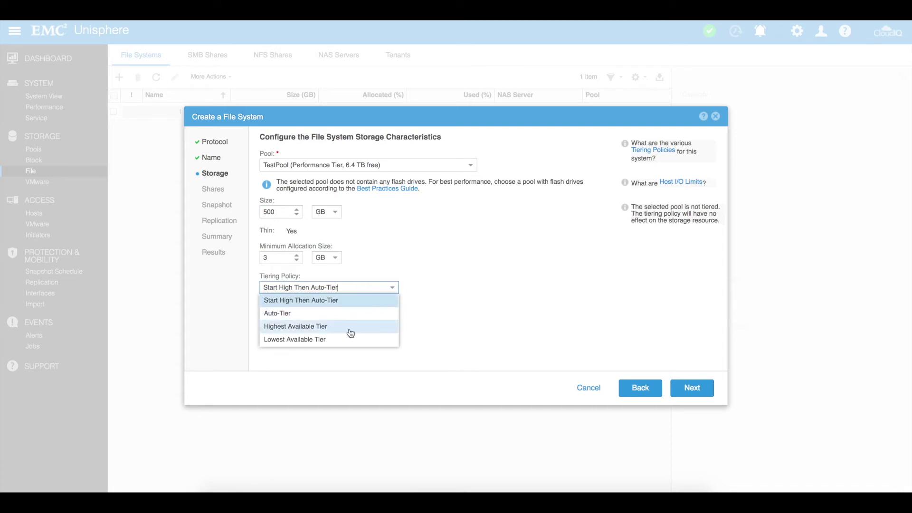
Keep the current tiering policy and add an SMB share named 'smbshare' to the file system
{"action": "left_click", "coordinate": [469, 303]}
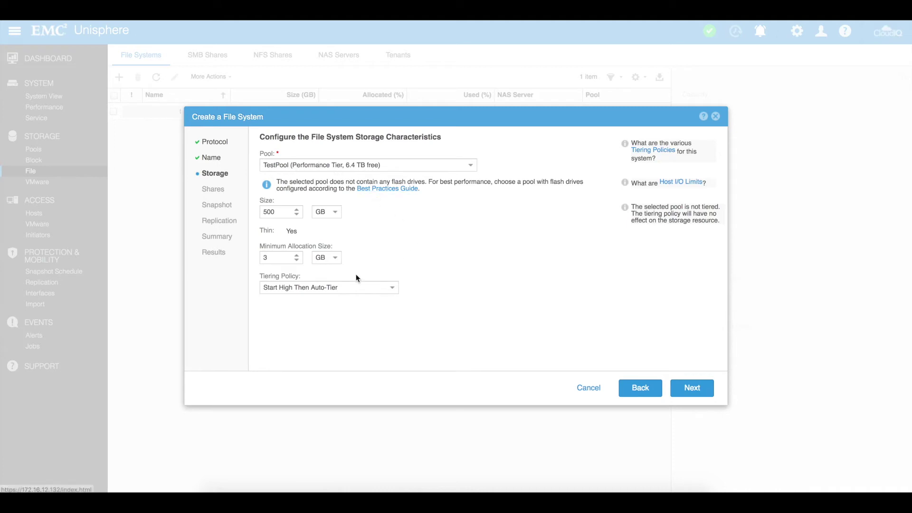
{"action": "left_click", "coordinate": [688, 387]}
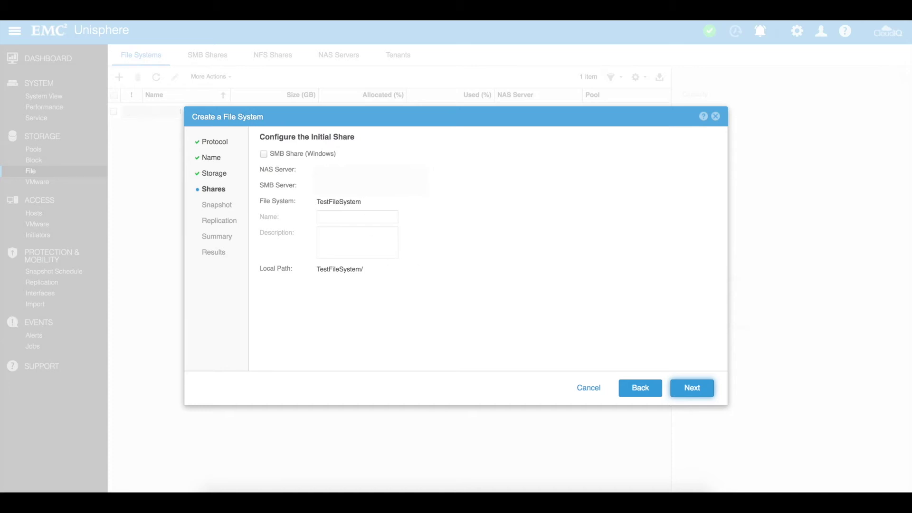
{"action": "left_click", "coordinate": [264, 153]}
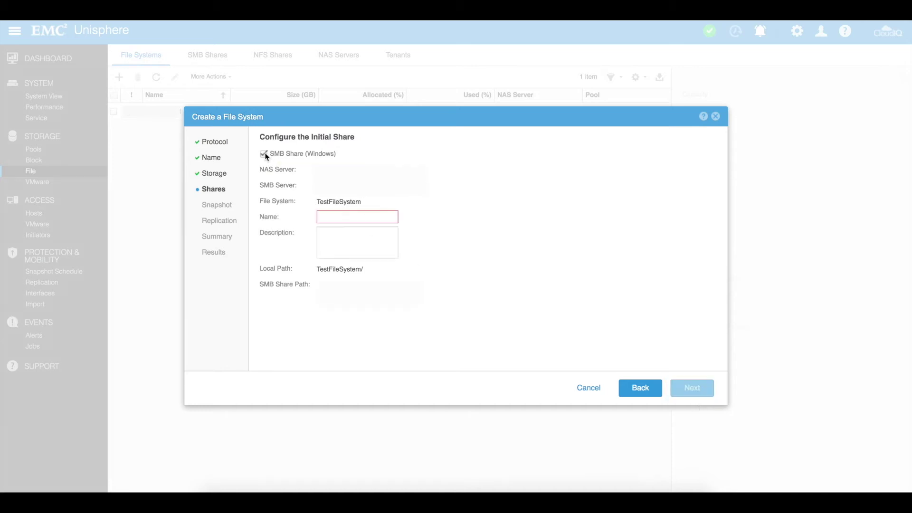
{"action": "left_click", "coordinate": [346, 217]}
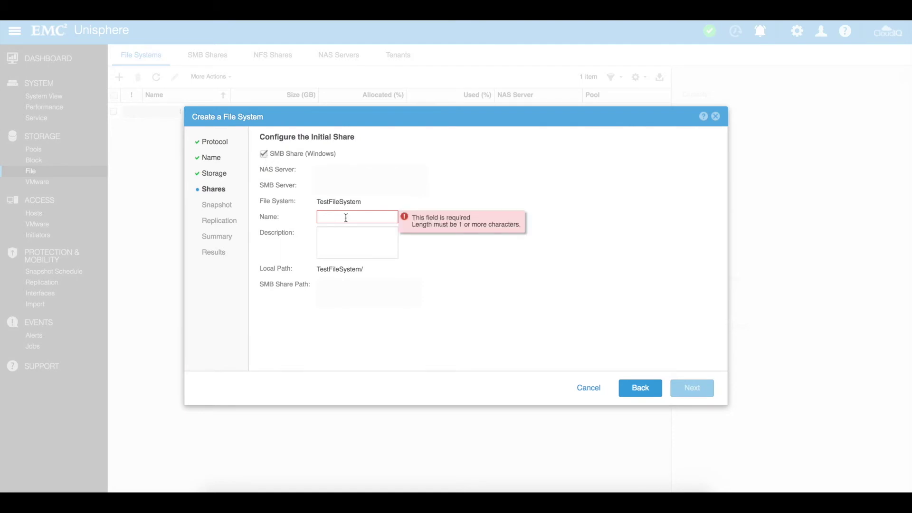
{"action": "type", "text": "smbshare"}
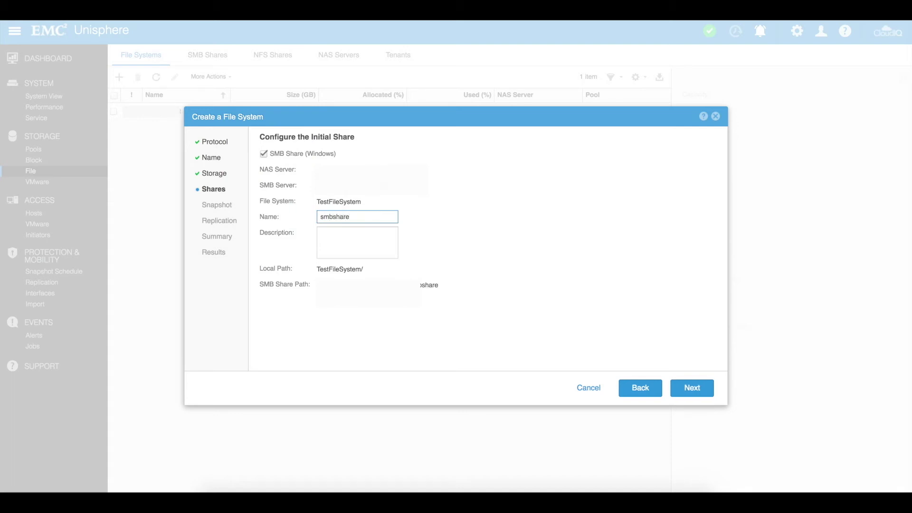
{"action": "left_click", "coordinate": [356, 238]}
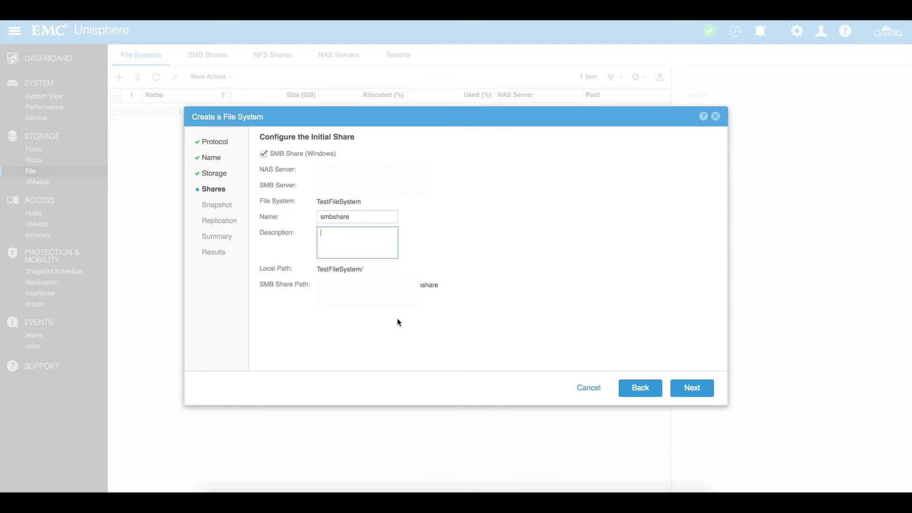
{"action": "left_click", "coordinate": [705, 387]}
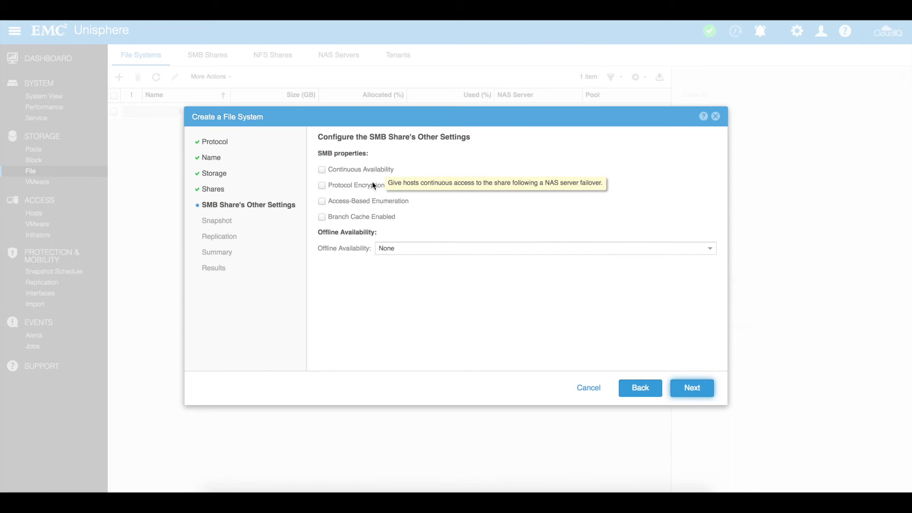
Set the share's offline availability to 'Programs and files opened by users'
{"action": "mouse_move", "coordinate": [372, 187]}
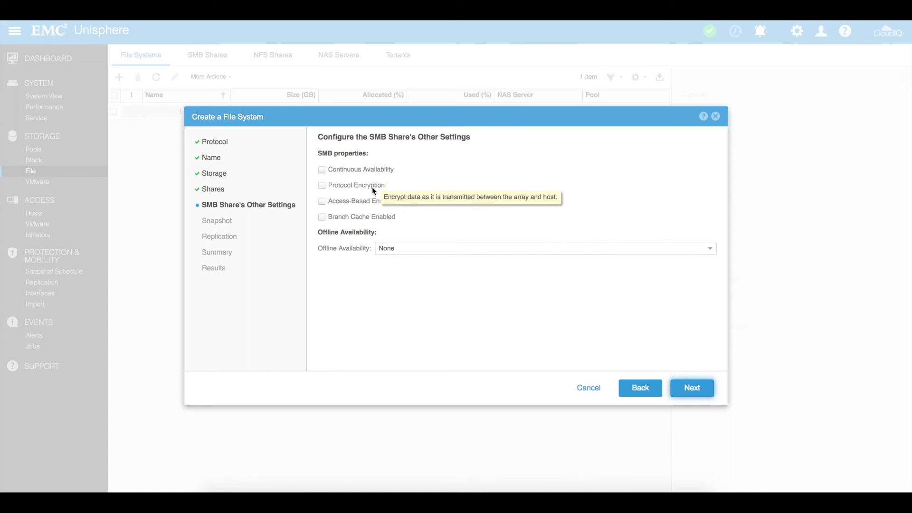
{"action": "mouse_move", "coordinate": [360, 202]}
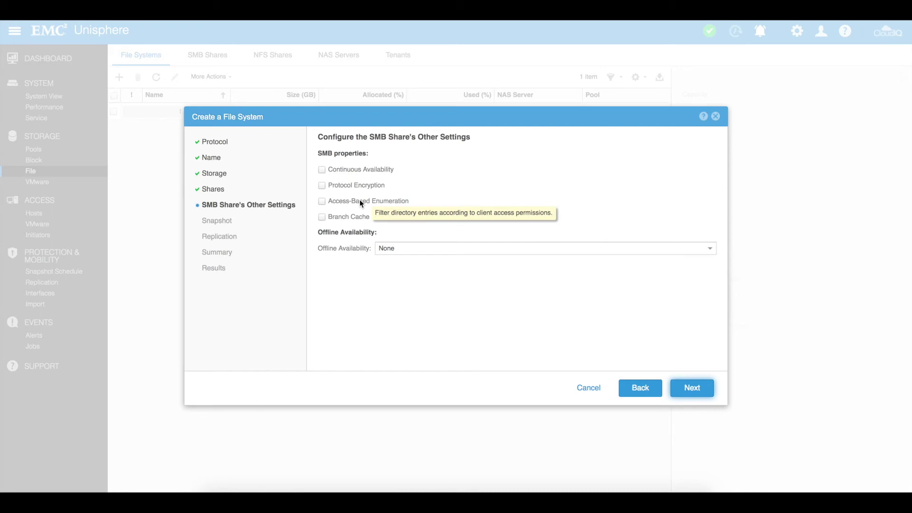
{"action": "mouse_move", "coordinate": [345, 223]}
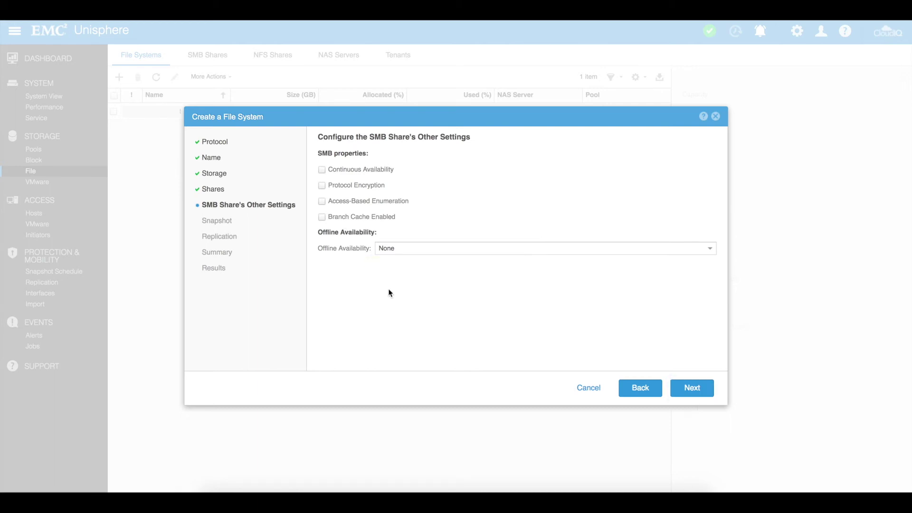
{"action": "left_click", "coordinate": [427, 250]}
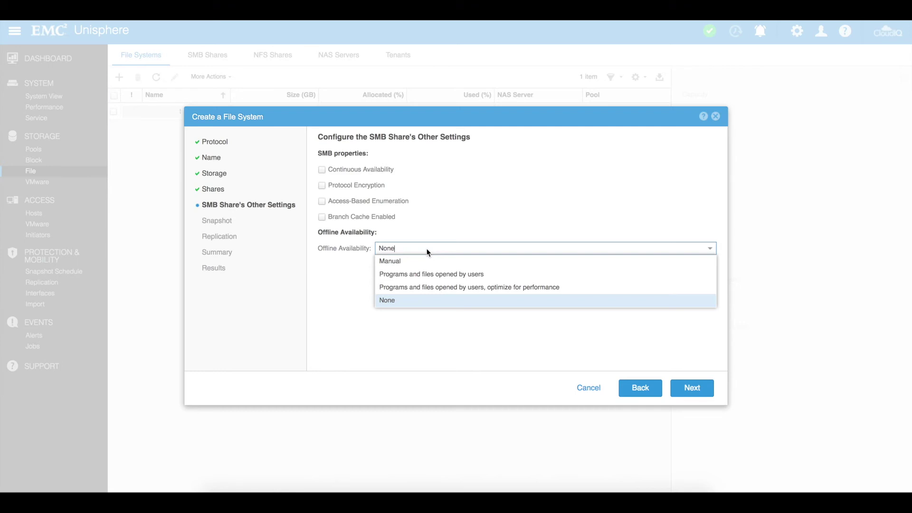
{"action": "left_click", "coordinate": [407, 274]}
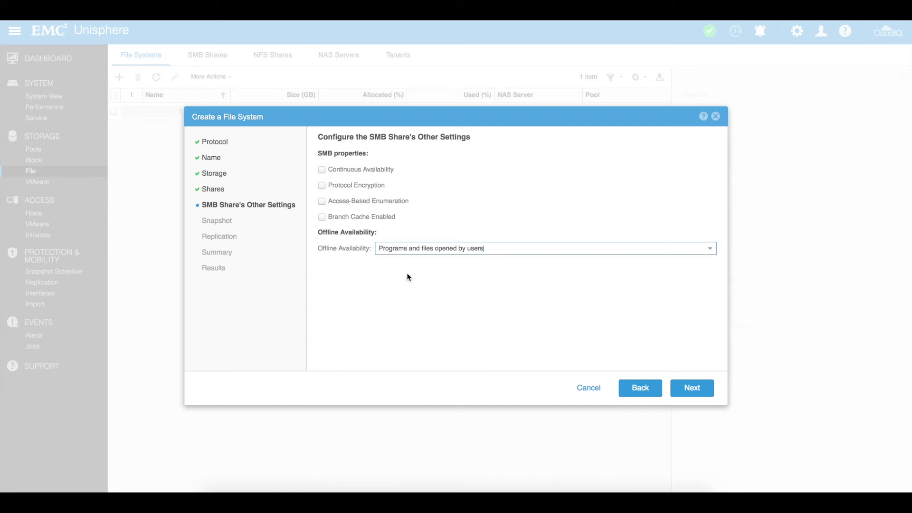
{"action": "left_click", "coordinate": [685, 392]}
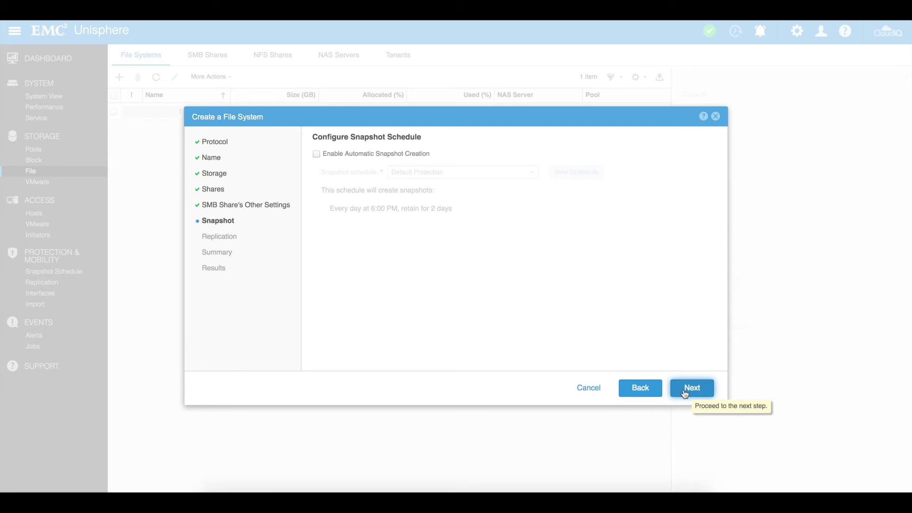
Skip snapshot scheduling and replication, leaving both disabled
{"action": "left_click", "coordinate": [685, 394]}
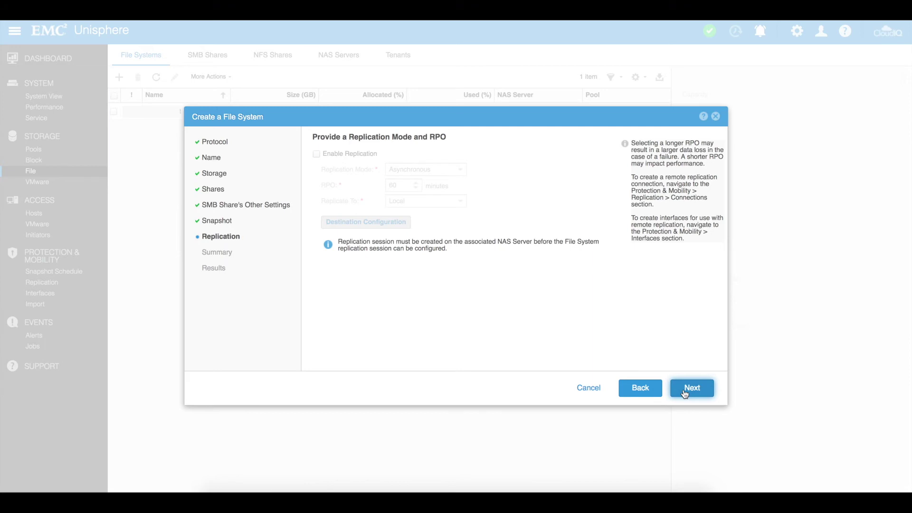
{"action": "left_click", "coordinate": [684, 393]}
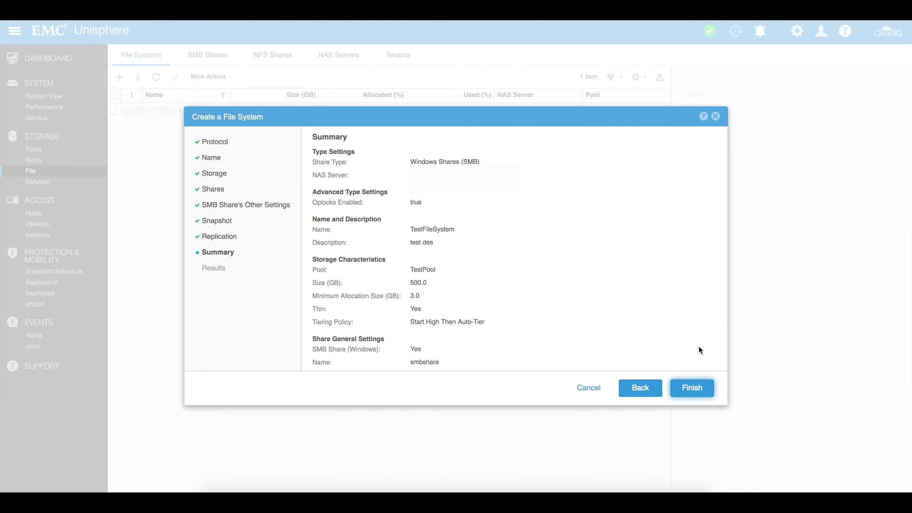
Finish the wizard to create TestFileSystem, then close the Results page
{"action": "left_click", "coordinate": [697, 393]}
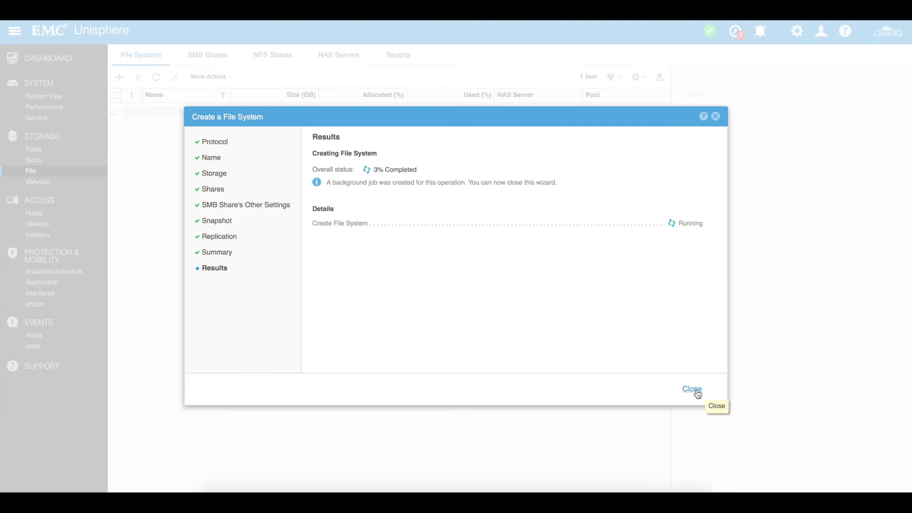
{"action": "left_click", "coordinate": [696, 390]}
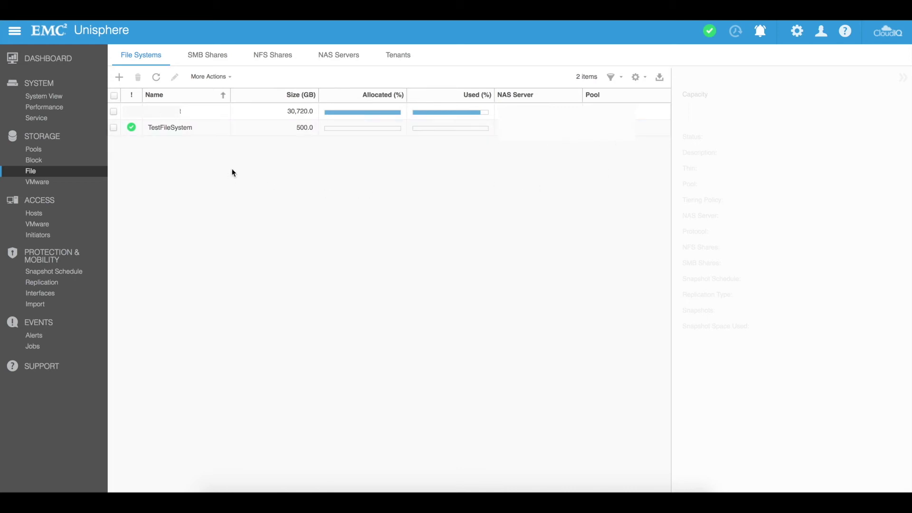
Select smbshare in the SMB Shares list to check it sits on TestFileSystem
{"action": "left_click", "coordinate": [213, 56]}
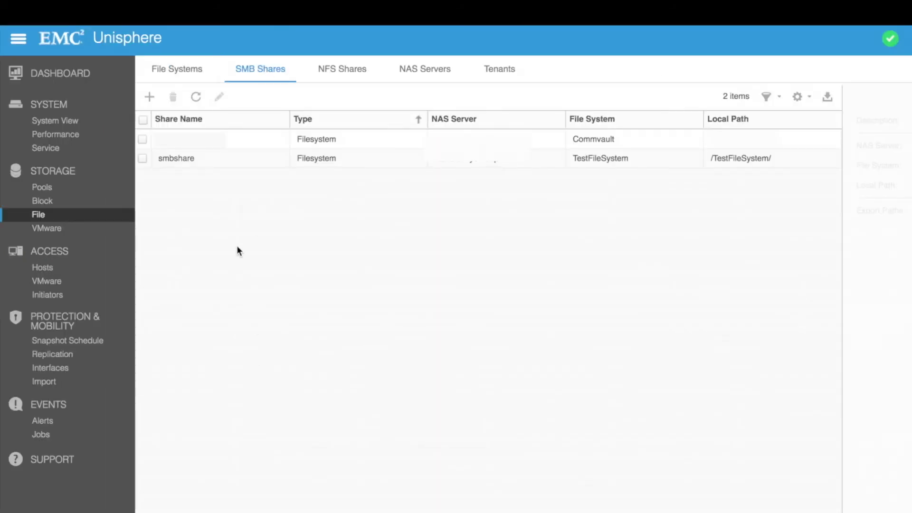
{"action": "left_click", "coordinate": [223, 161]}
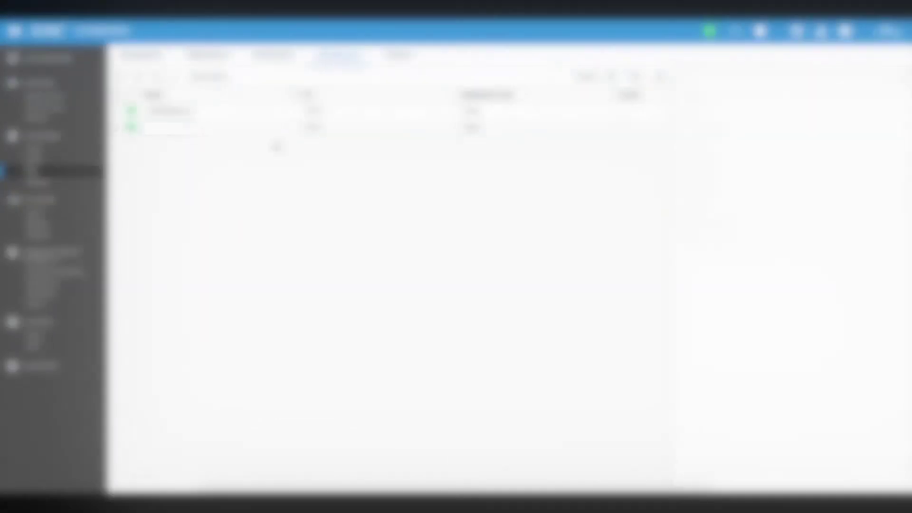
Enable Linux/Unix (NFS) shares in TestNASServer's Sharing Protocols properties and apply the change
{"action": "left_click", "coordinate": [175, 111]}
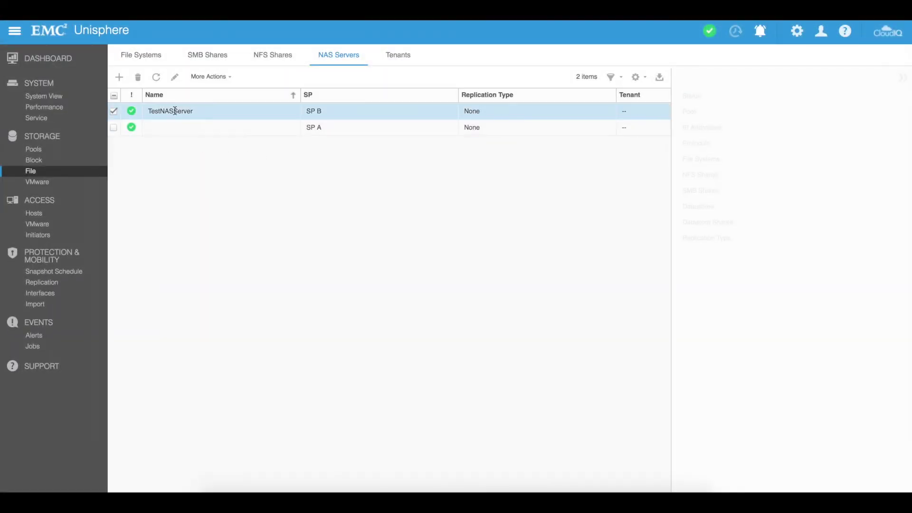
{"action": "left_click", "coordinate": [397, 116]}
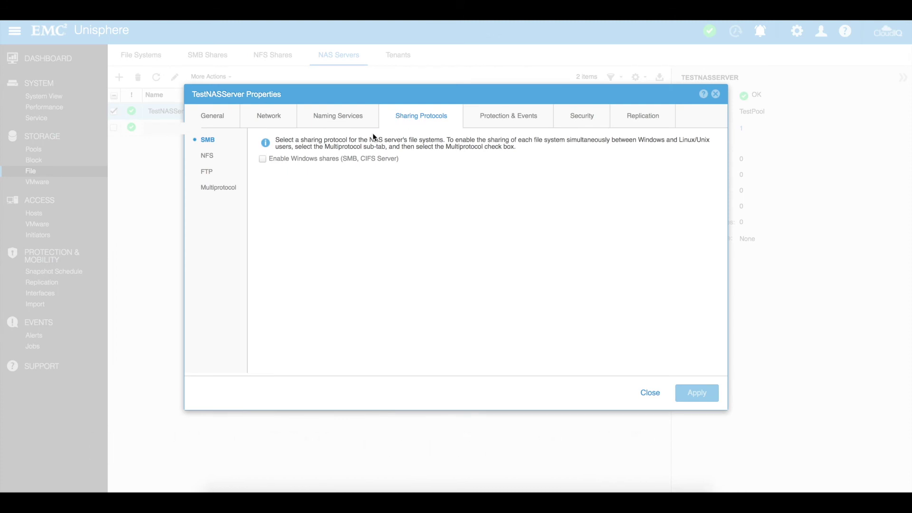
{"action": "left_click", "coordinate": [207, 155]}
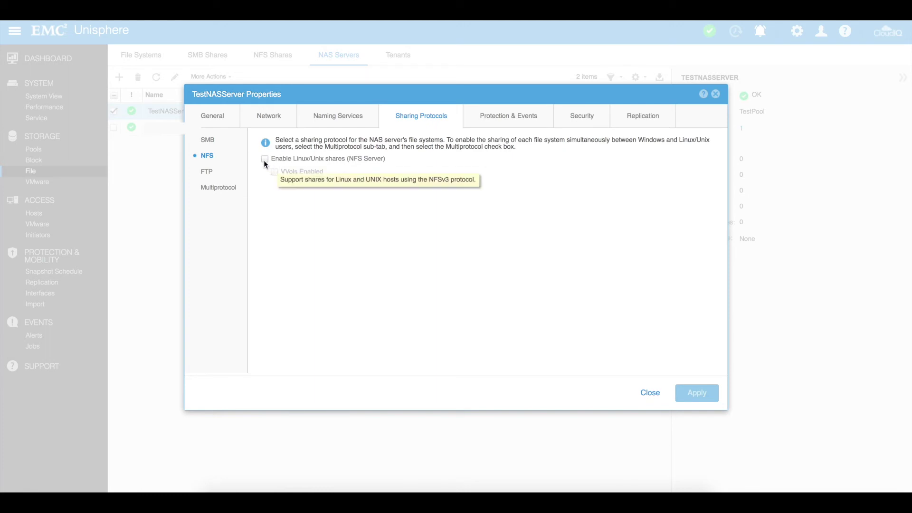
{"action": "left_click", "coordinate": [262, 158]}
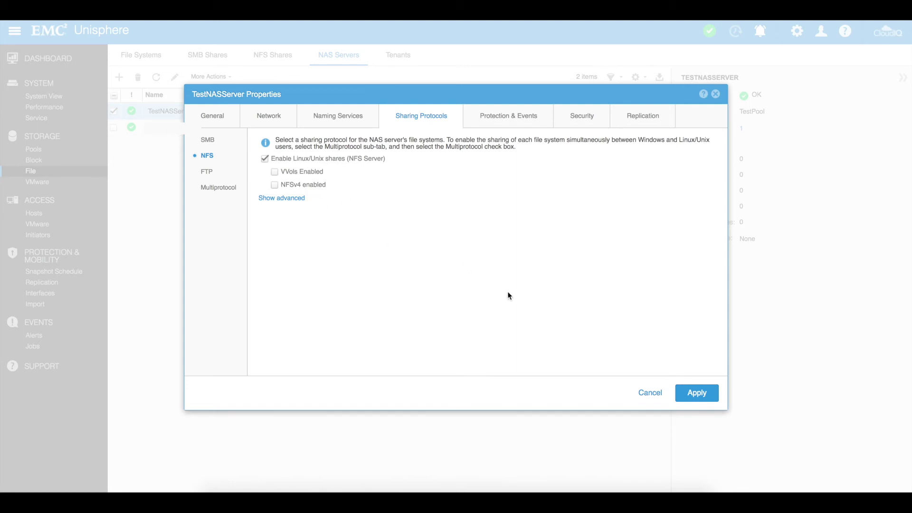
{"action": "left_click", "coordinate": [692, 392]}
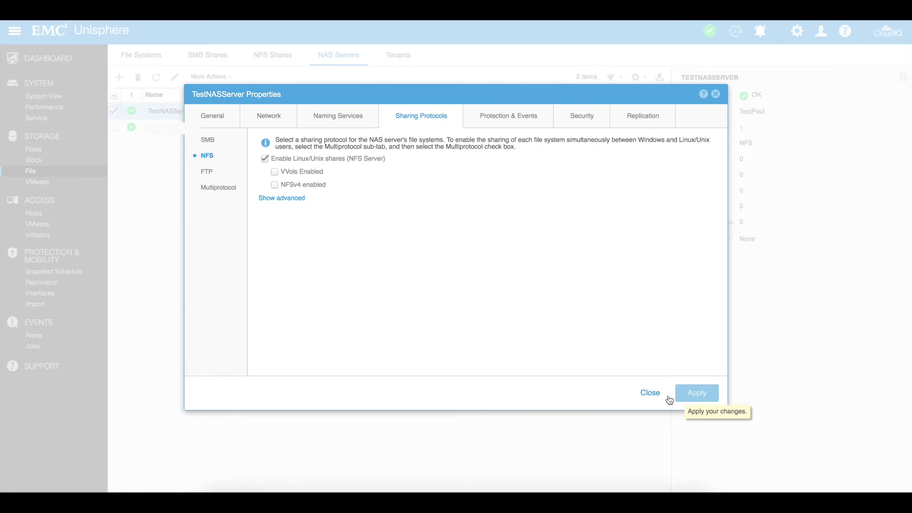
{"action": "left_click", "coordinate": [646, 393]}
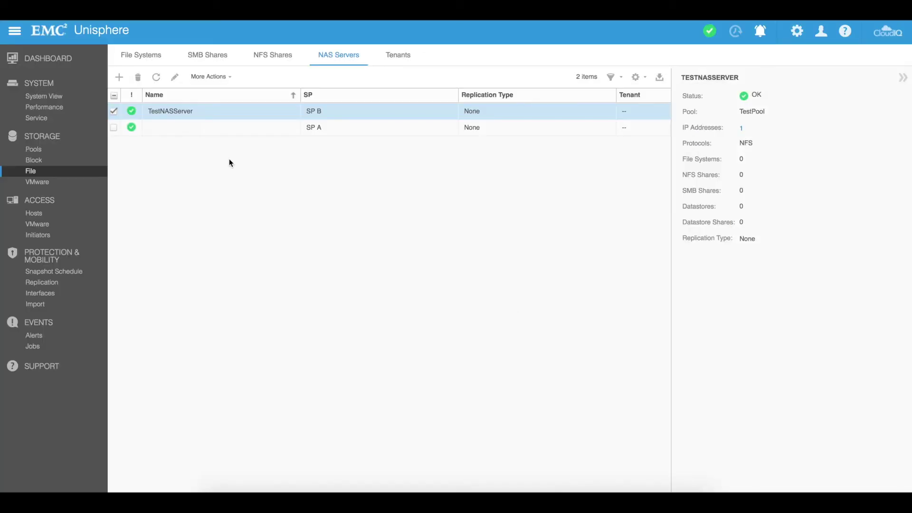
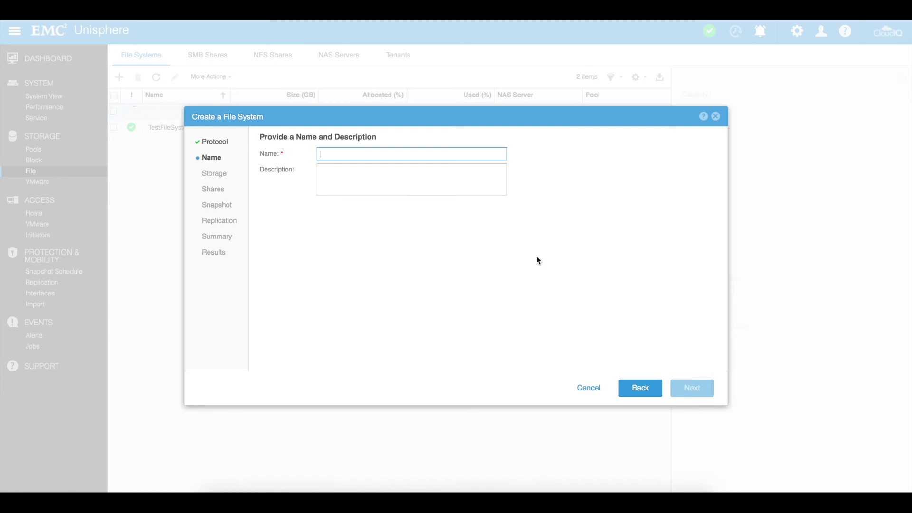
Name the file system 'TestNFS_Share', using an underscore instead of the space, with description 'Testing'
{"action": "type", "text": "TestNFS Share"}
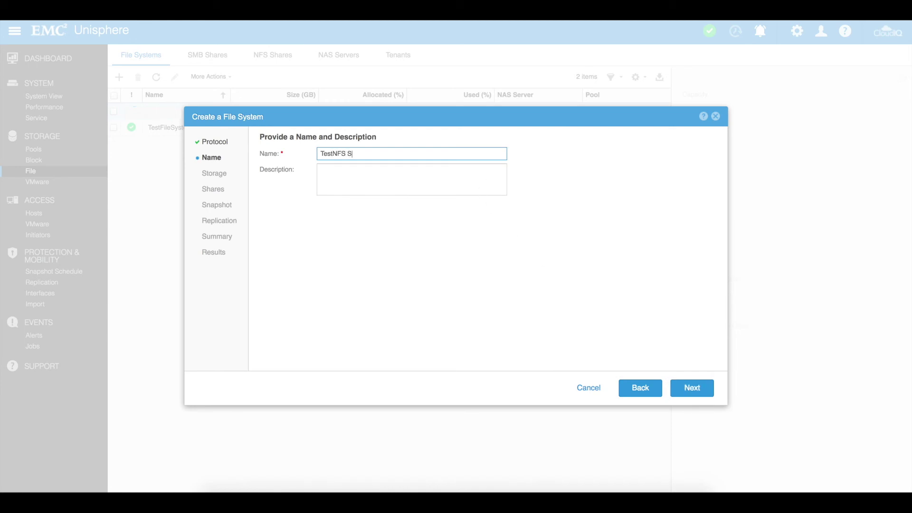
{"action": "left_click", "coordinate": [348, 154]}
{"action": "key", "text": "BackSpace"}
{"action": "type", "text": "_"}
{"action": "left_click", "coordinate": [484, 180]}
{"action": "type", "text": "T"}
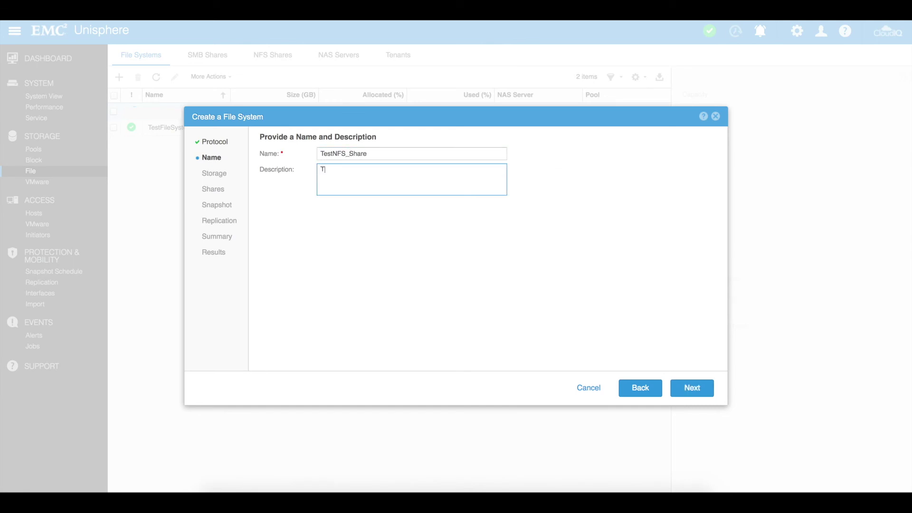
{"action": "type", "text": "esting"}
{"action": "left_click", "coordinate": [689, 393]}
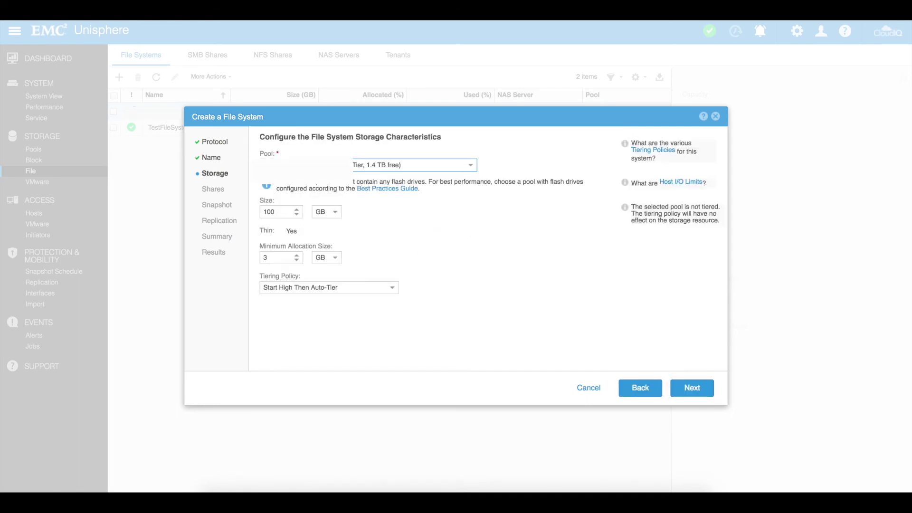
Put the file system on TestPool at 400 GB, leaving tiering at Start High Then Auto-Tier
{"action": "left_click", "coordinate": [309, 189]}
{"action": "key", "text": "Tab"}
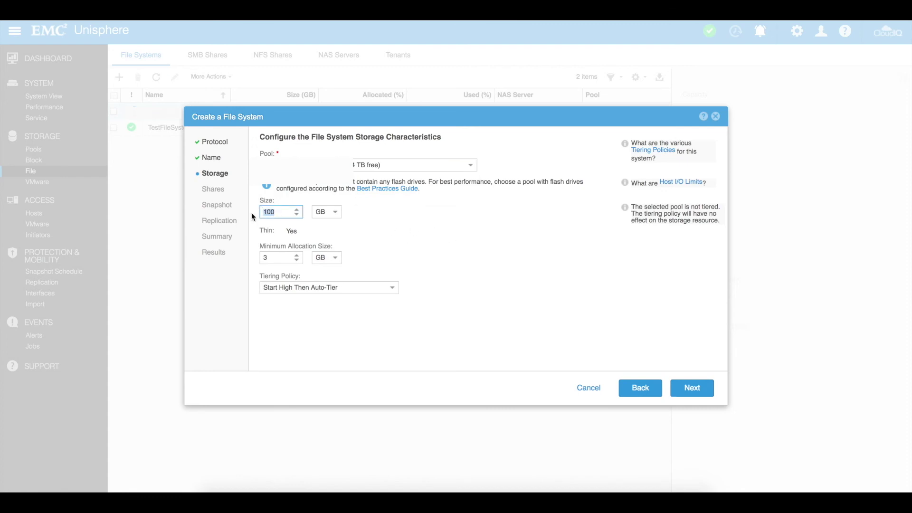
{"action": "type", "text": "400"}
{"action": "left_click", "coordinate": [410, 241]}
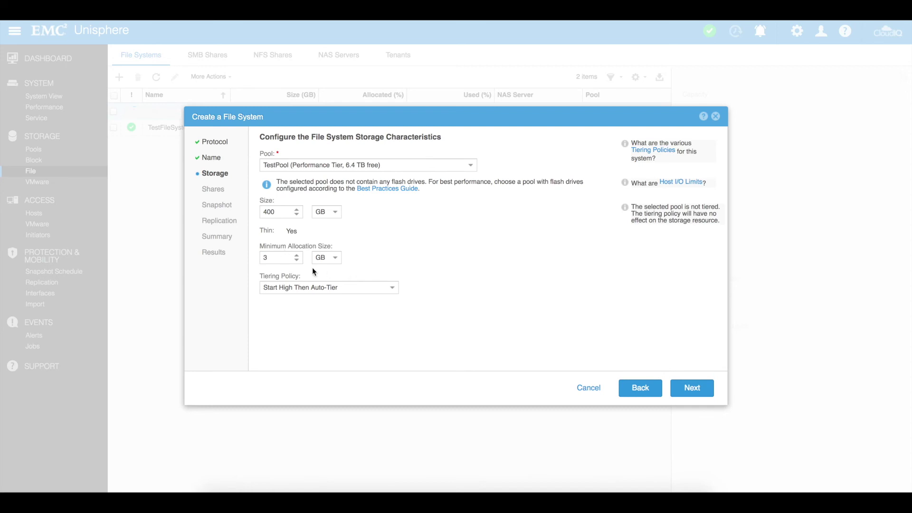
{"action": "left_click", "coordinate": [294, 287]}
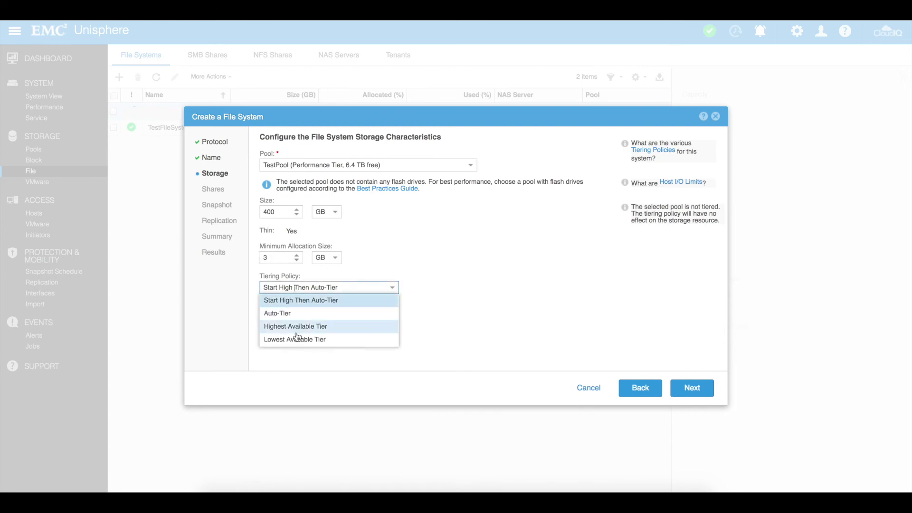
{"action": "left_click", "coordinate": [463, 280]}
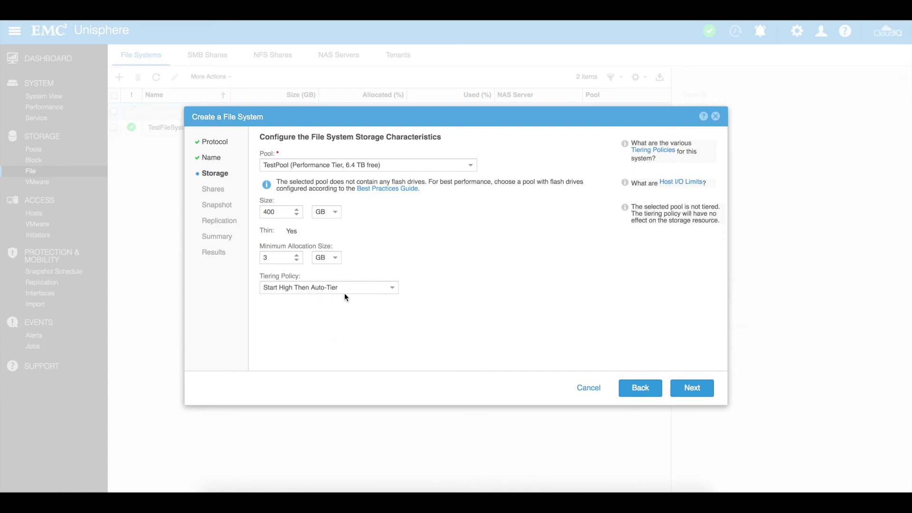
{"action": "left_click", "coordinate": [693, 386]}
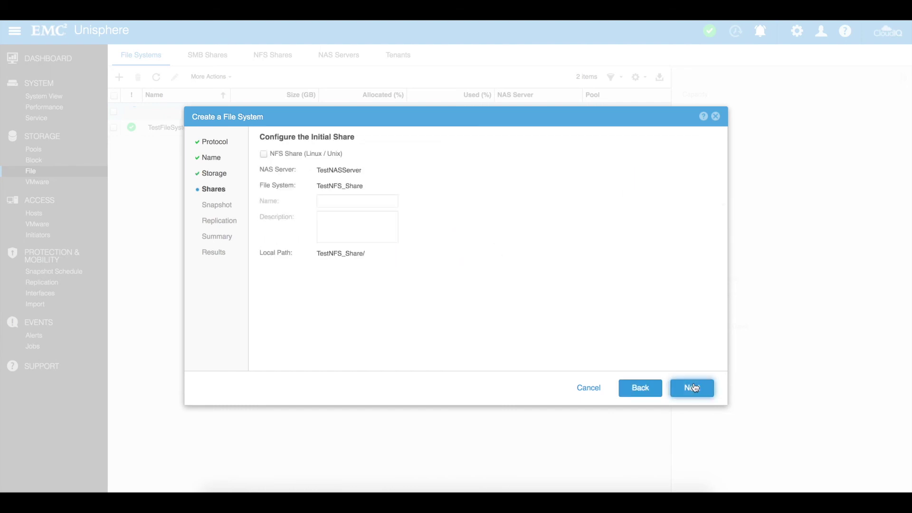
Enable an NFS (Linux/Unix) share named 'nfsshare' for the file system
{"action": "left_click", "coordinate": [263, 153]}
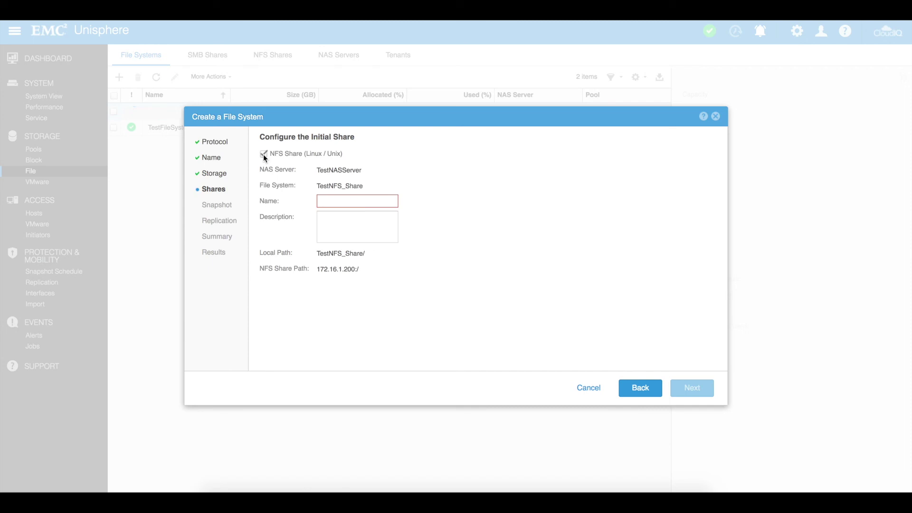
{"action": "left_click", "coordinate": [361, 203]}
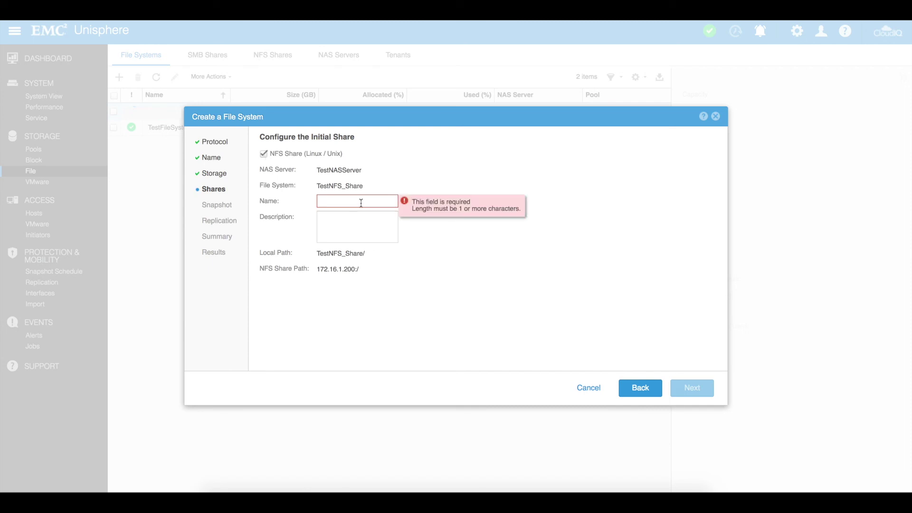
{"action": "type", "text": "nfsshare"}
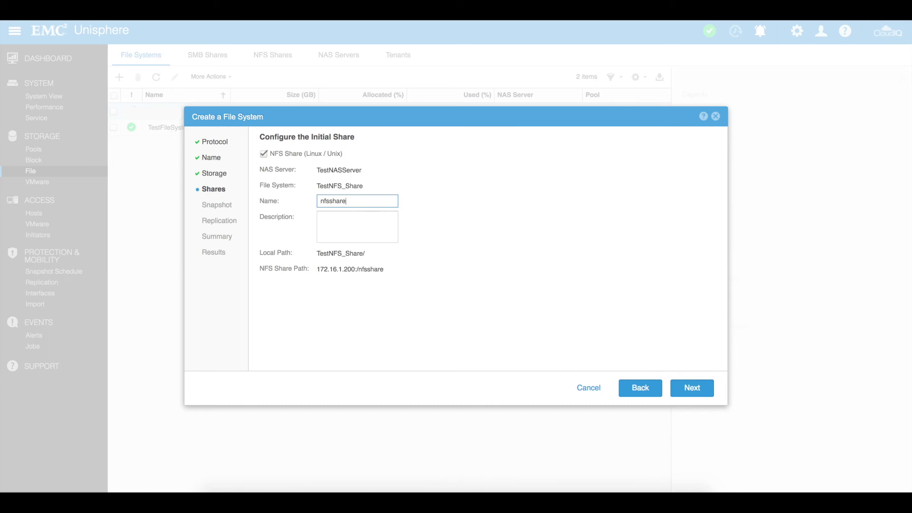
{"action": "left_click", "coordinate": [365, 224]}
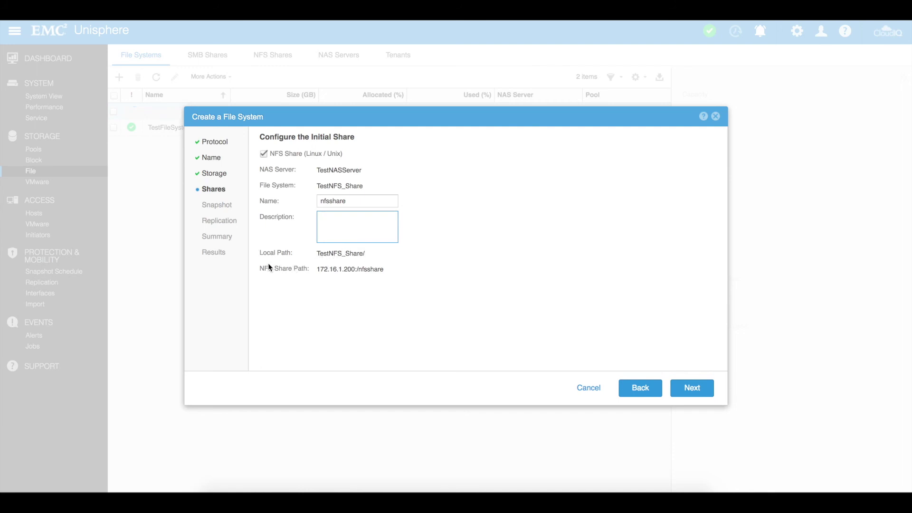
{"action": "mouse_move", "coordinate": [321, 270]}
{"action": "left_click", "coordinate": [688, 390]}
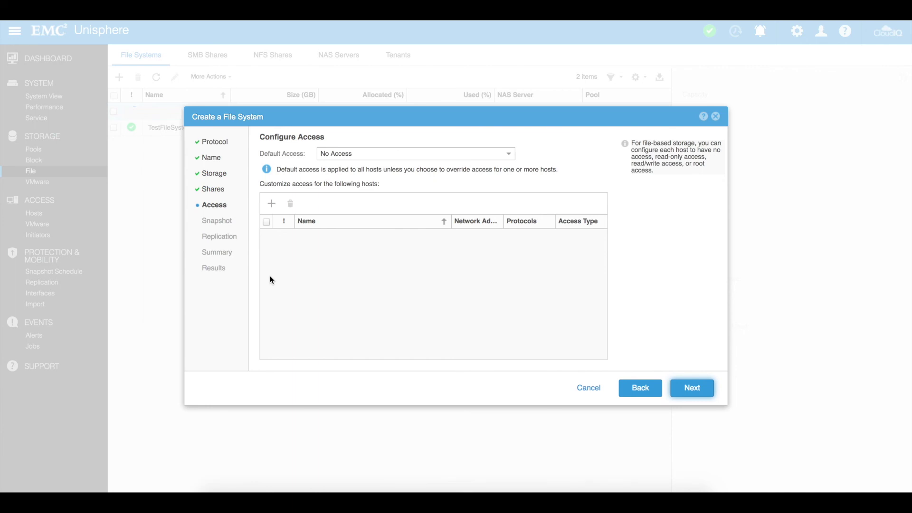
Keep host access at No Access, closing host selection without adding any hosts
{"action": "left_click", "coordinate": [271, 204]}
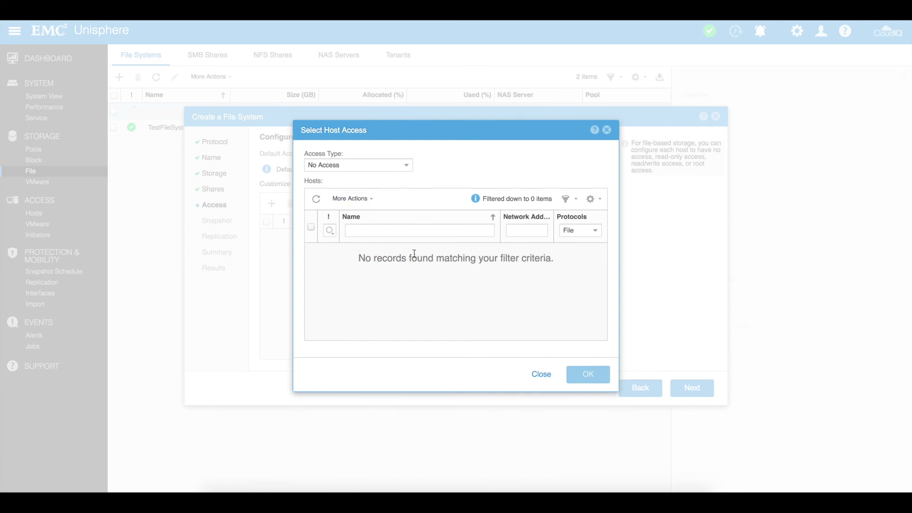
{"action": "left_click", "coordinate": [540, 374]}
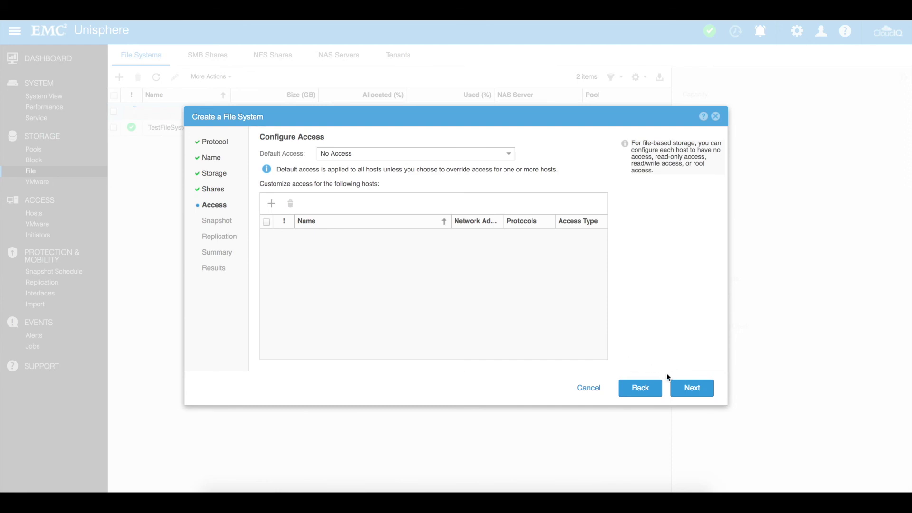
{"action": "left_click", "coordinate": [683, 389]}
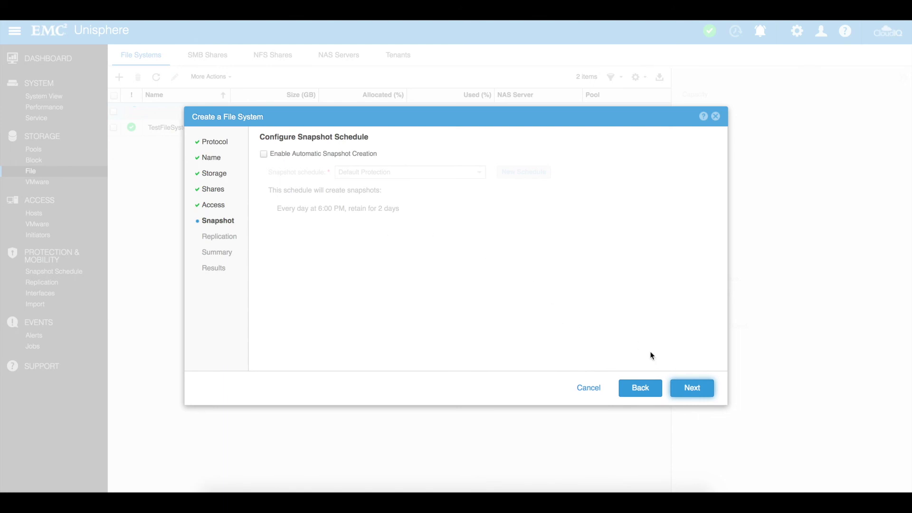
Advance to the Summary, leaving automatic snapshot creation and replication disabled
{"action": "left_click", "coordinate": [689, 390]}
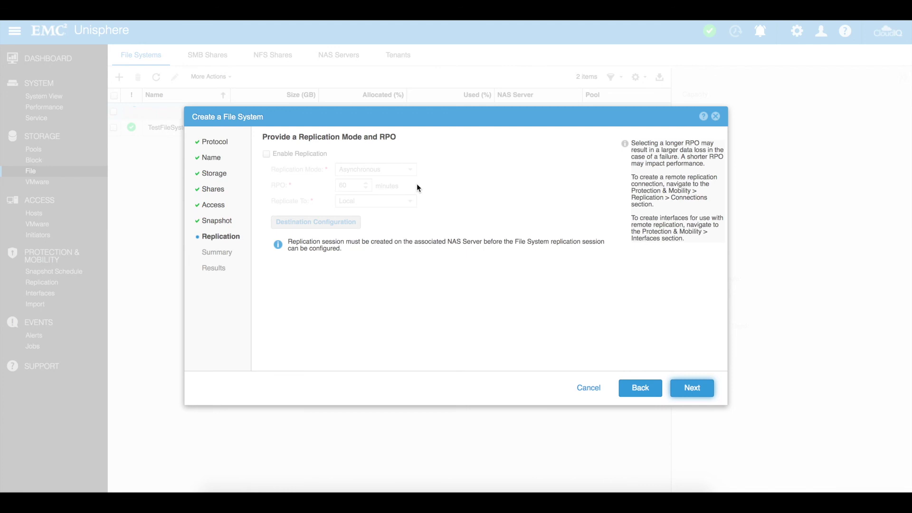
{"action": "left_click", "coordinate": [692, 392]}
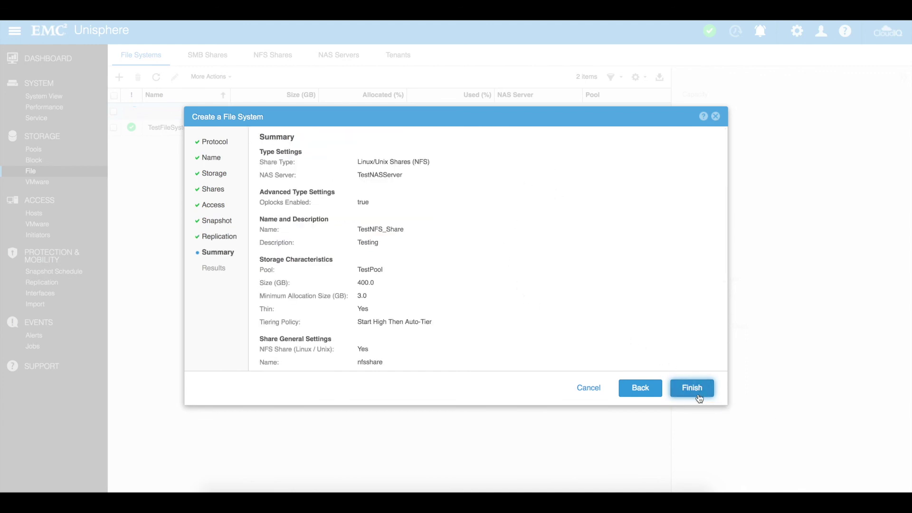
Finish the wizard to create TestNFS_Share, then close the Results page
{"action": "left_click", "coordinate": [705, 388]}
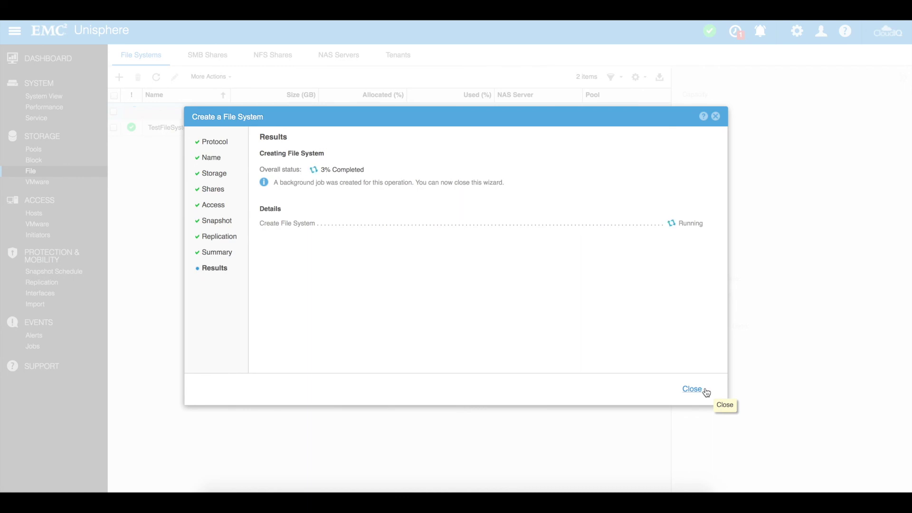
{"action": "left_click", "coordinate": [691, 389]}
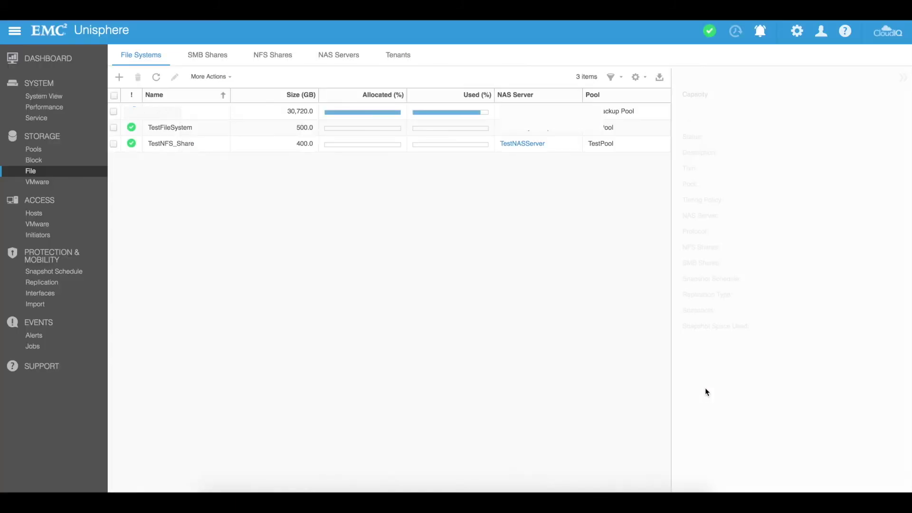